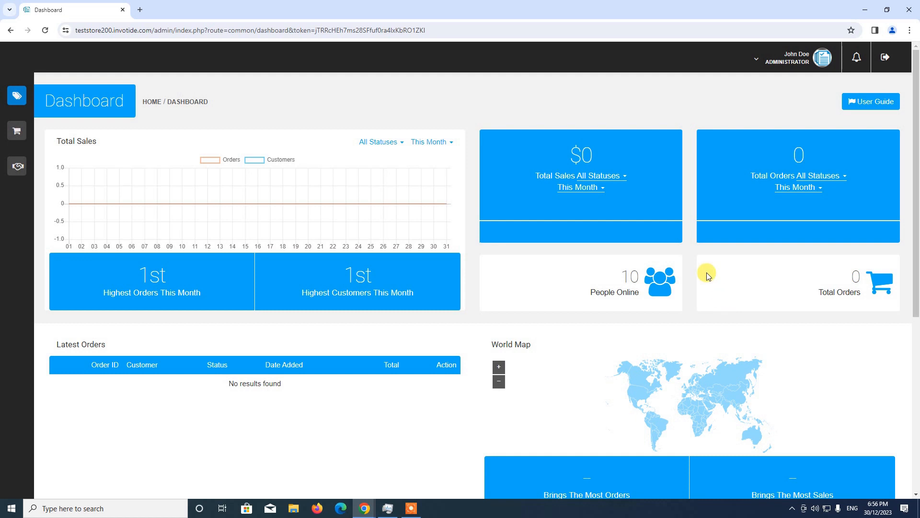
Step: Open the Modules page in the Store Management settings
mouse_move(30, 98)
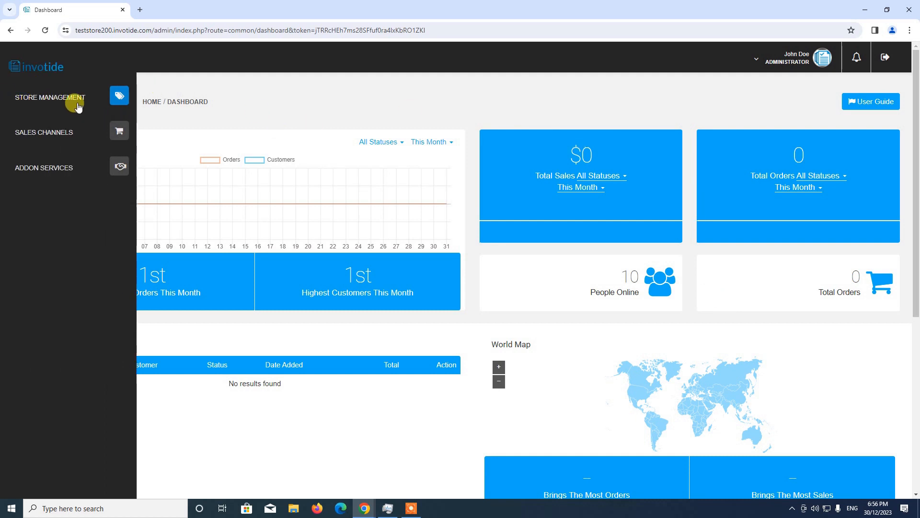
click(79, 107)
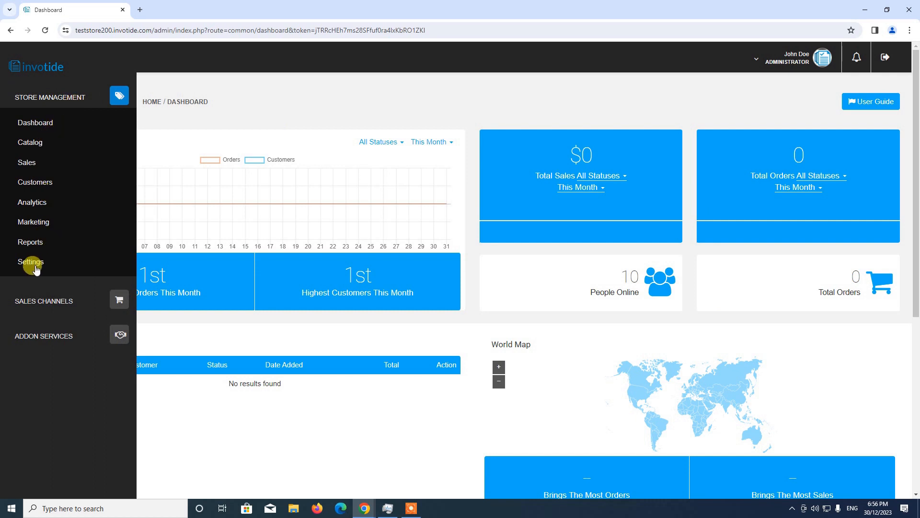
click(38, 268)
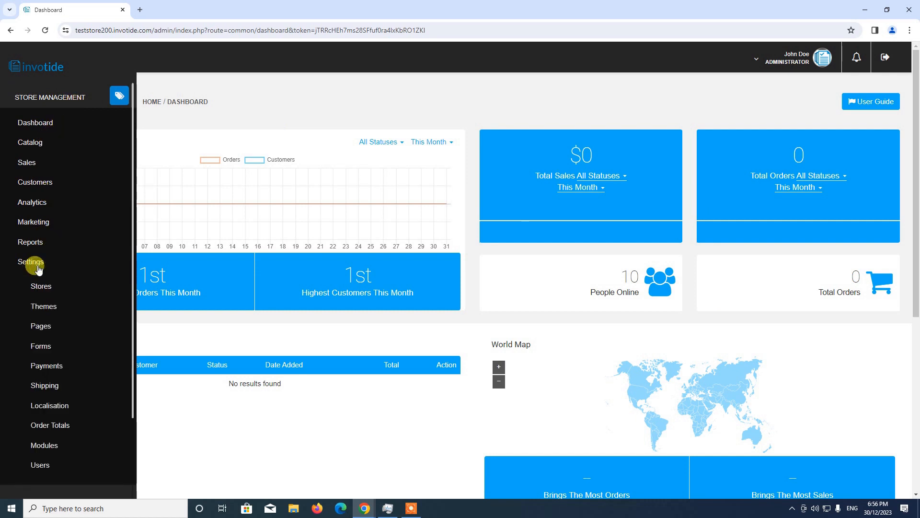
scroll(36, 266, down, 2)
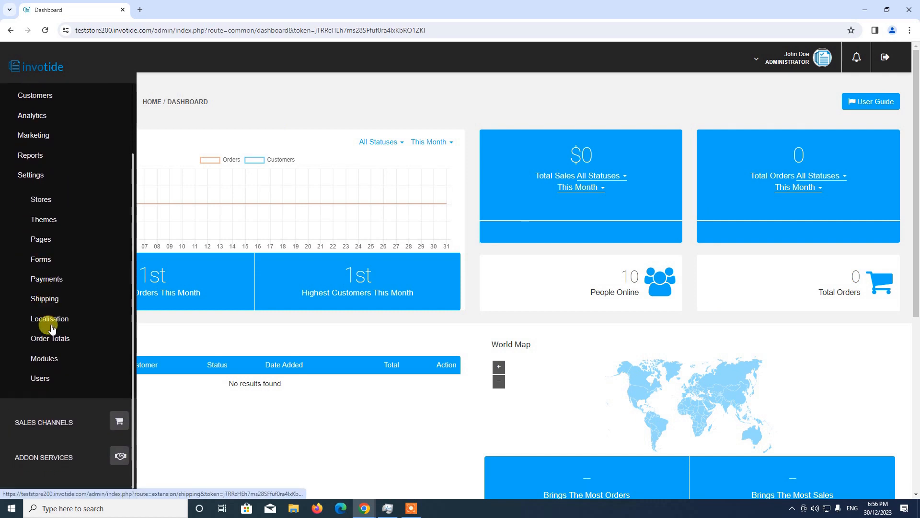
click(54, 364)
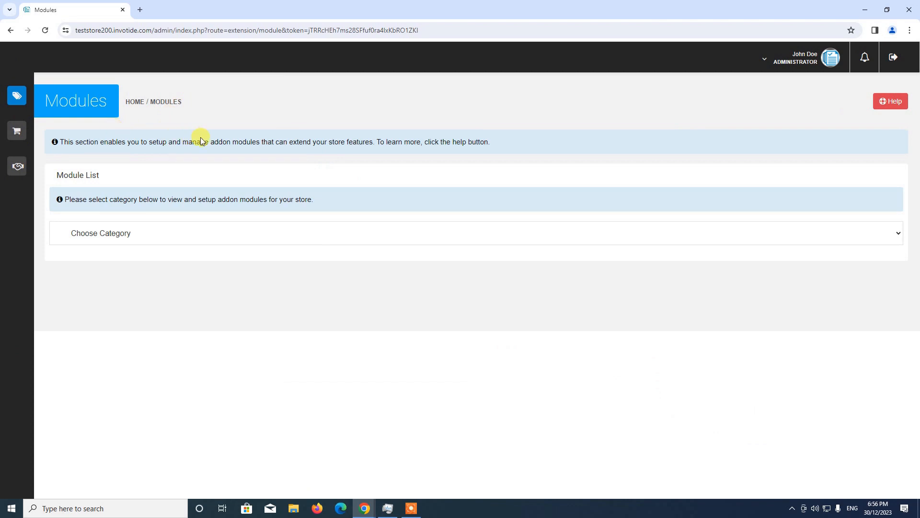
Step: Show the Marketing And Conversion category in the module list
click(230, 237)
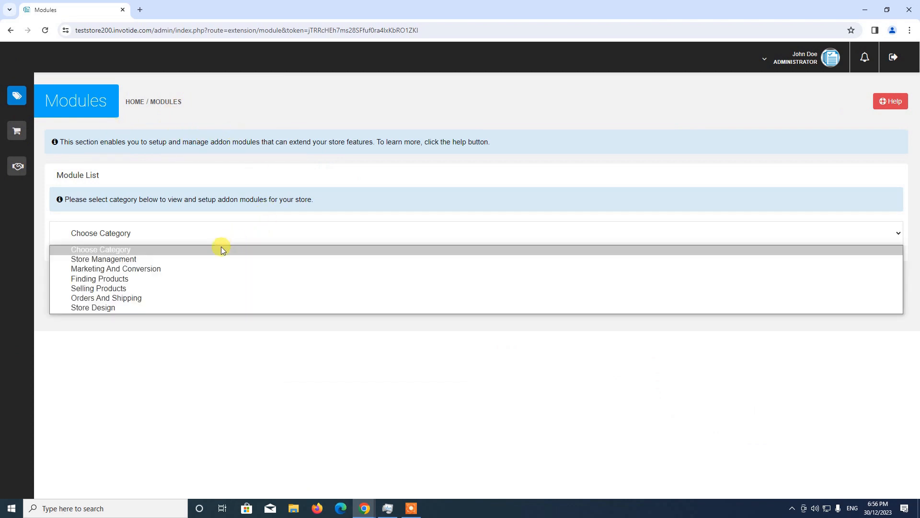
click(154, 272)
scroll(174, 239, down, 1)
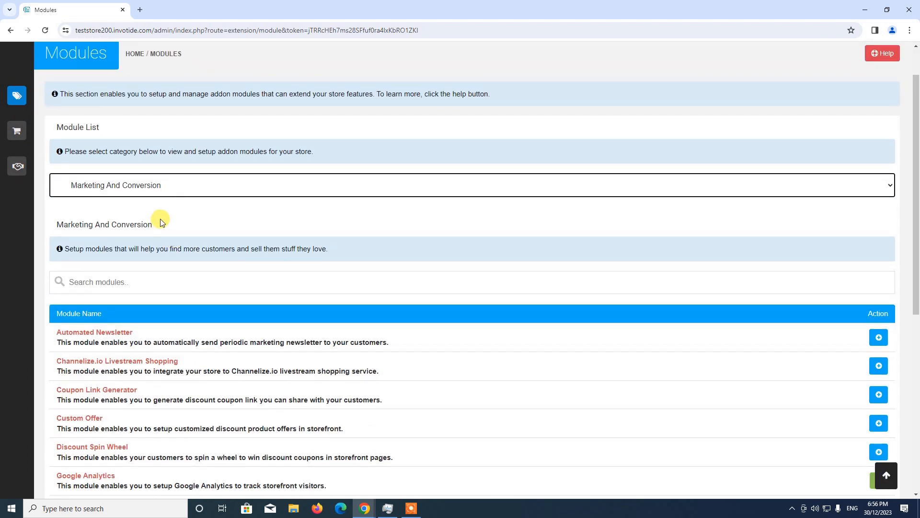
scroll(254, 171, down, 2)
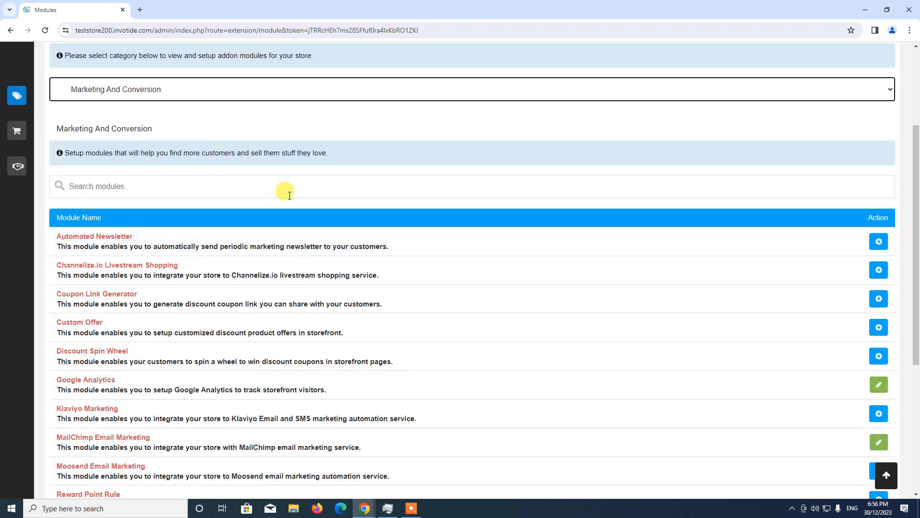
Step: Search the modules for "whatsapp no" and open the WhatsApp Notifications module's settings for editing
click(267, 186)
text(whats)
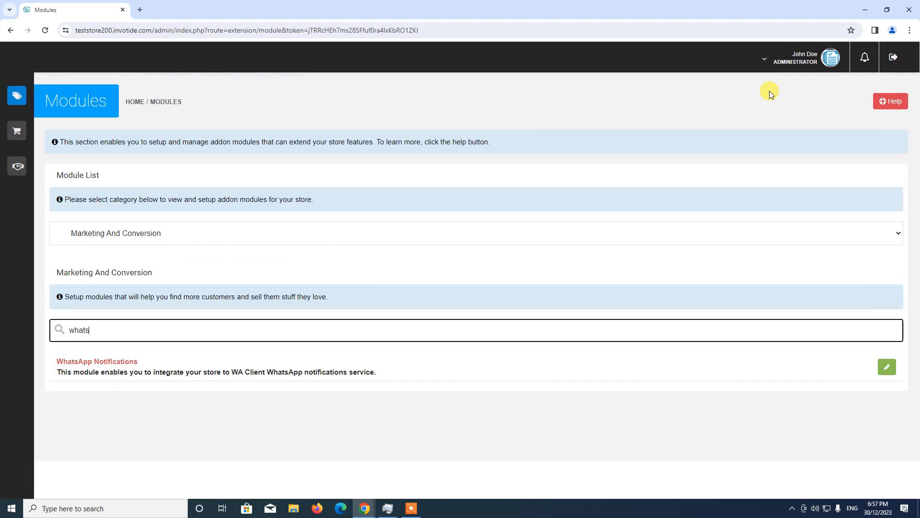
text(app notifications)
click(889, 368)
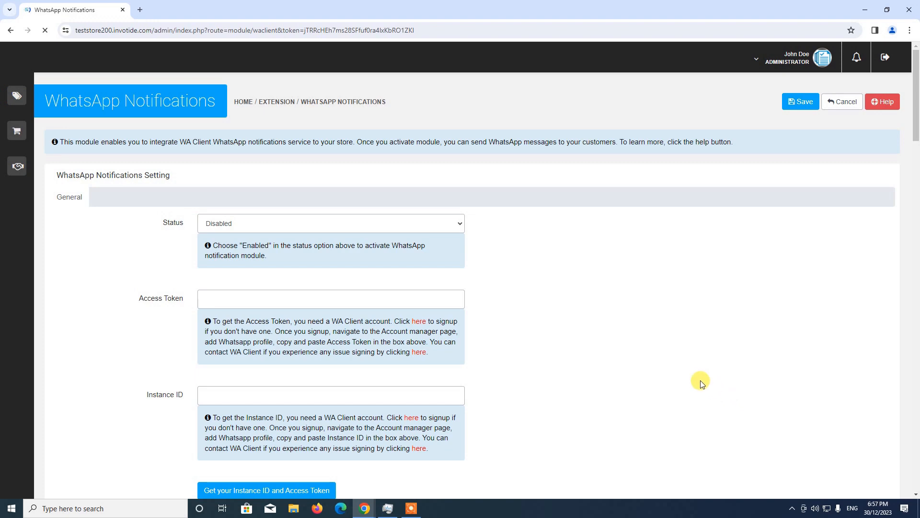
scroll(595, 311, down, 9)
scroll(595, 311, up, 10)
scroll(173, 345, down, 1)
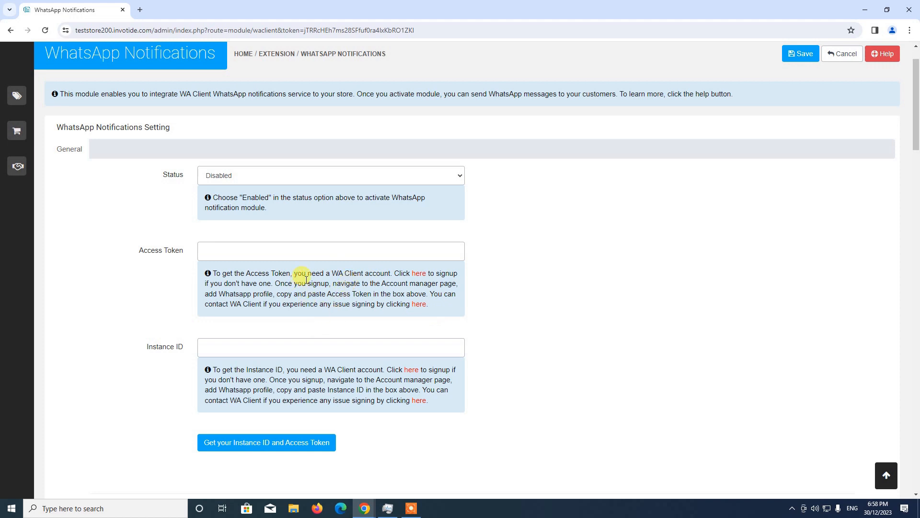
Step: Open waclient.com in a new browser tab and go to its login page
click(141, 10)
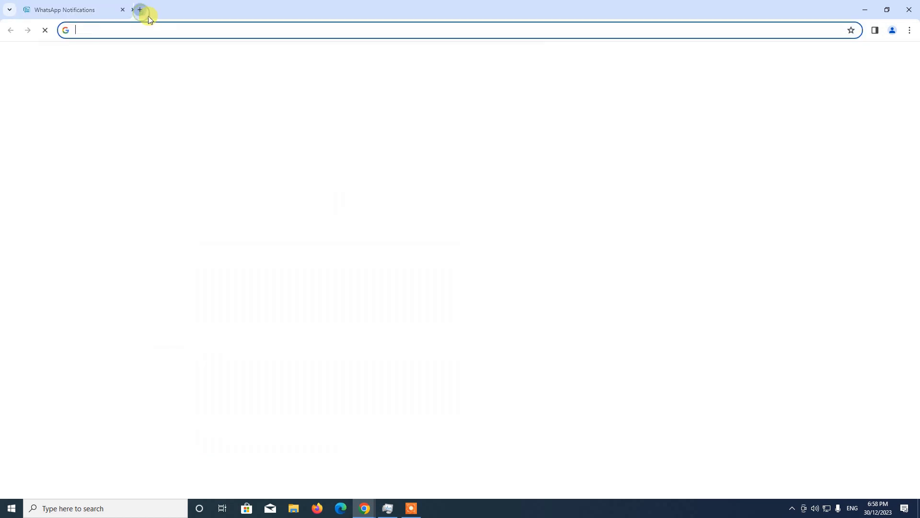
click(154, 29)
text(w)
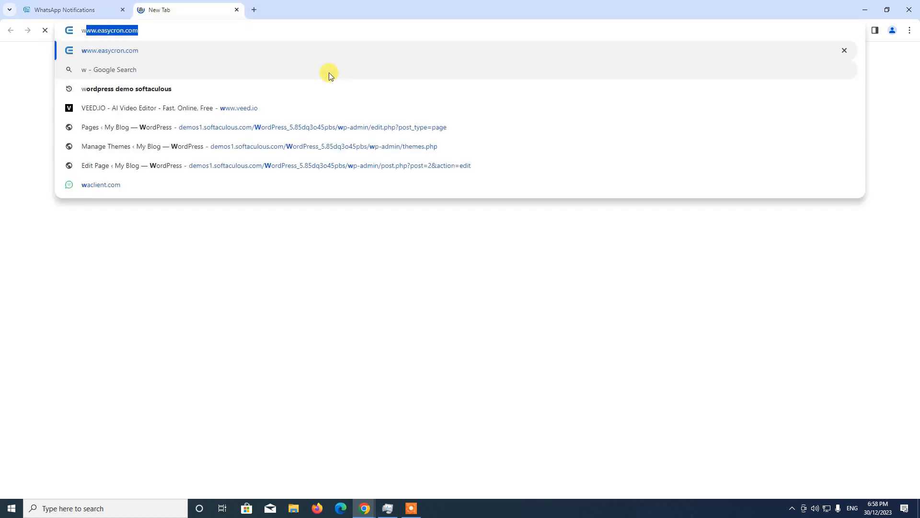
text(aclient.com)
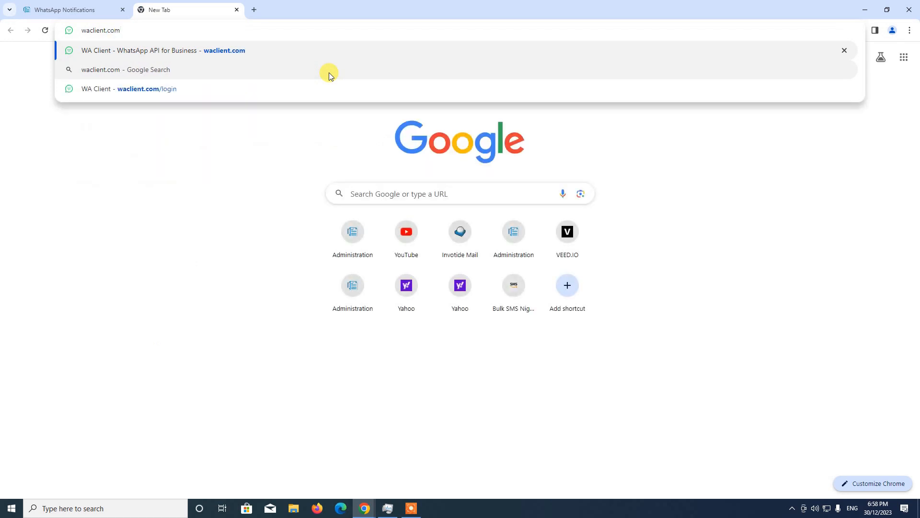
key(Return)
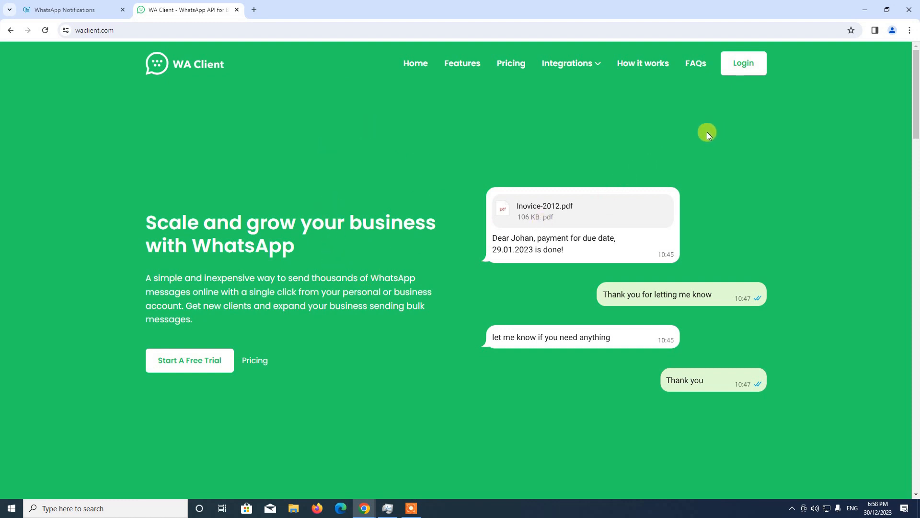
click(740, 69)
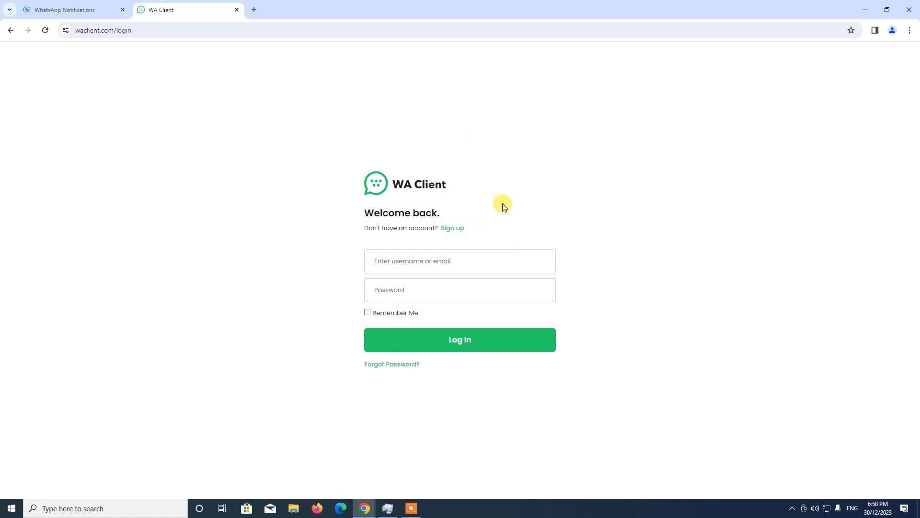
click(411, 508)
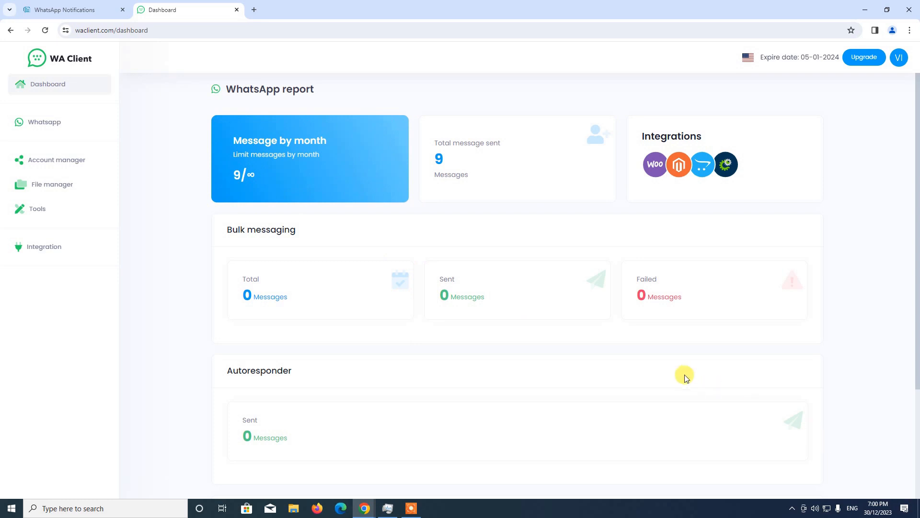
Step: Open WA Client's Account manager and start adding a WhatsApp account
scroll(678, 370, down, 3)
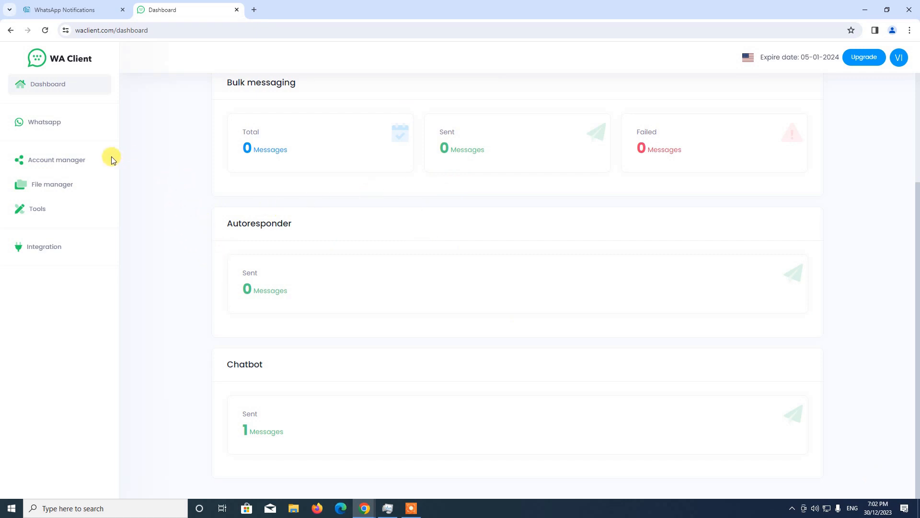
click(57, 161)
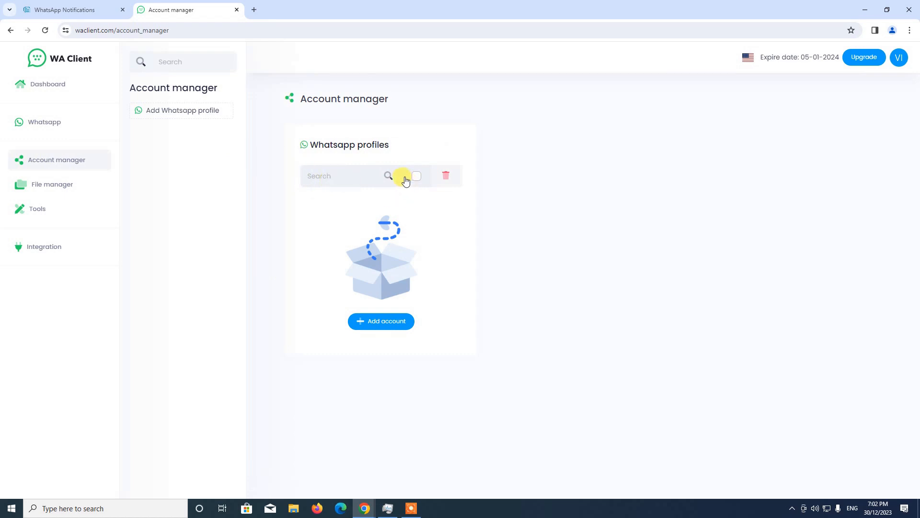
click(382, 327)
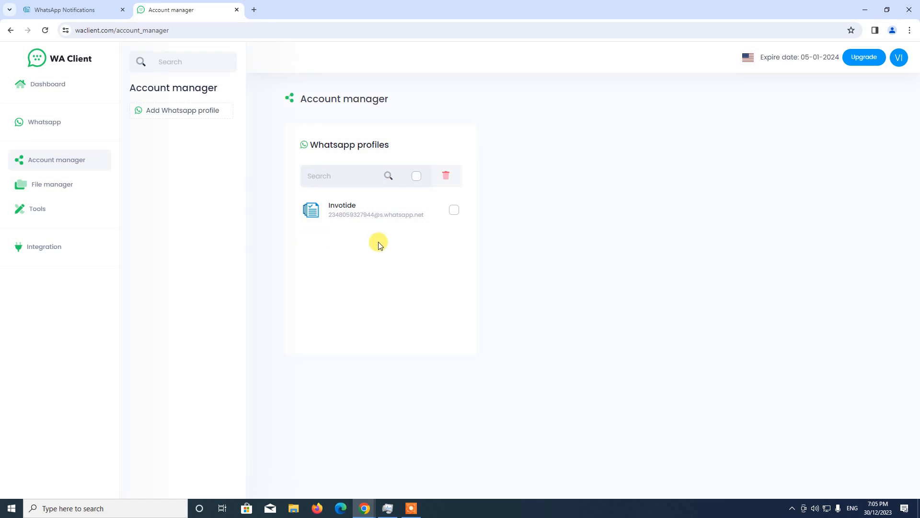
Step: Open the WhatsApp profile information in WA Client and select the Invotide account
click(47, 127)
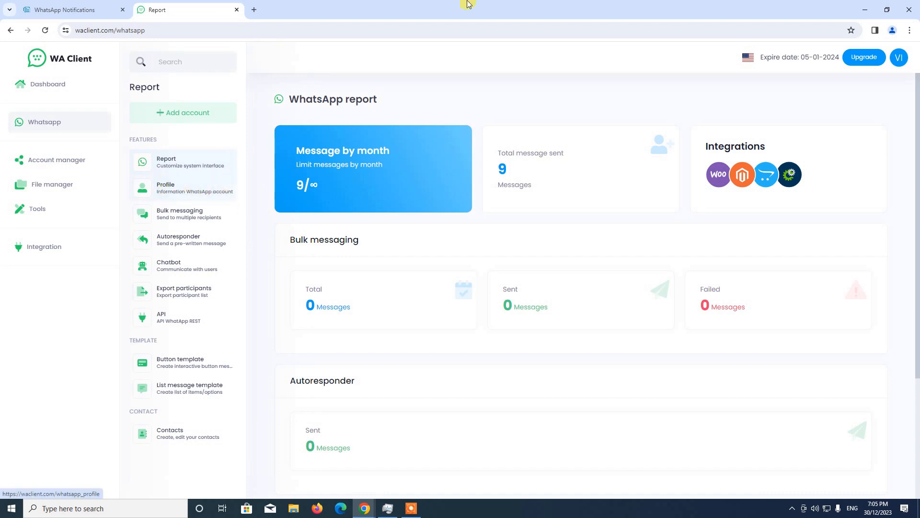
click(178, 192)
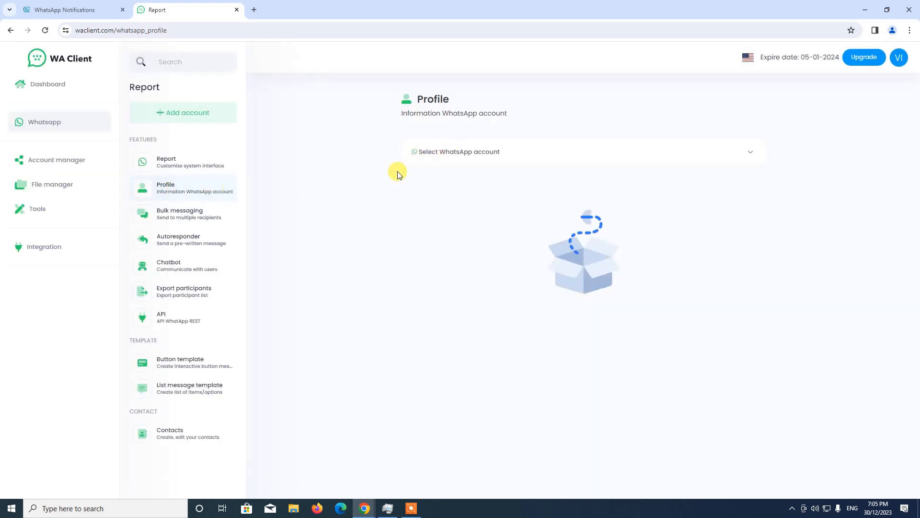
click(460, 151)
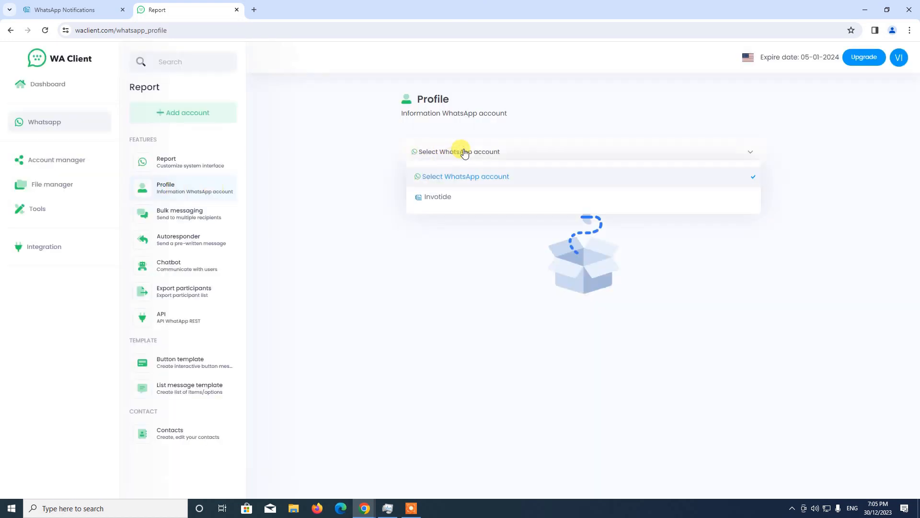
click(445, 199)
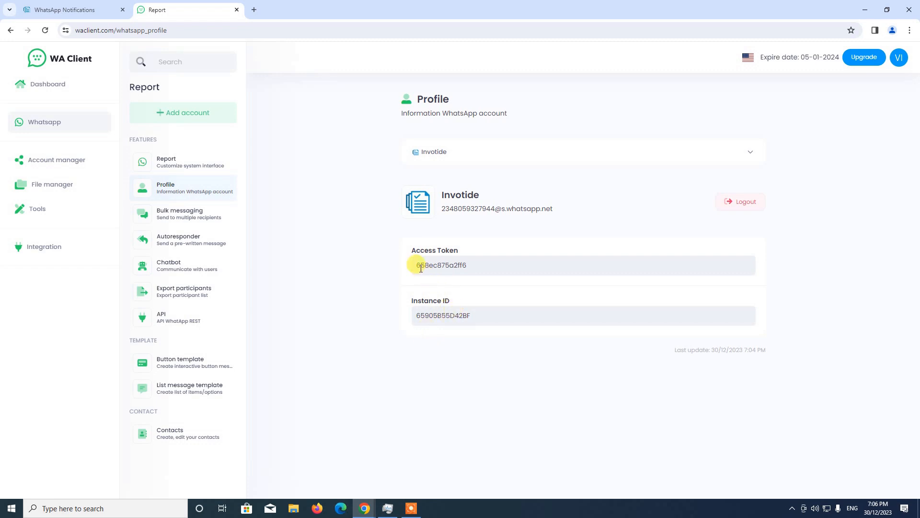
Step: Copy the profile's access token and paste it into the Access Token field of the store's WhatsApp Notifications settings
drag(416, 265, 483, 272)
key(ctrl+c)
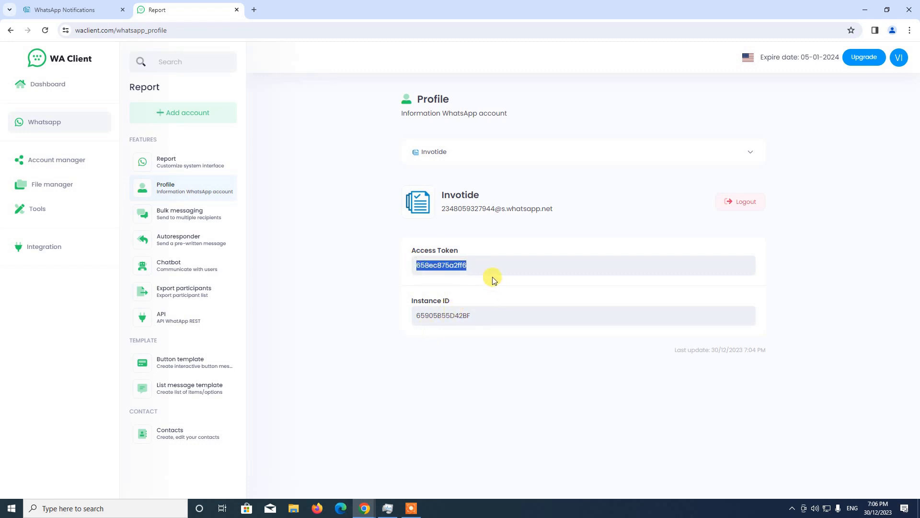
click(46, 6)
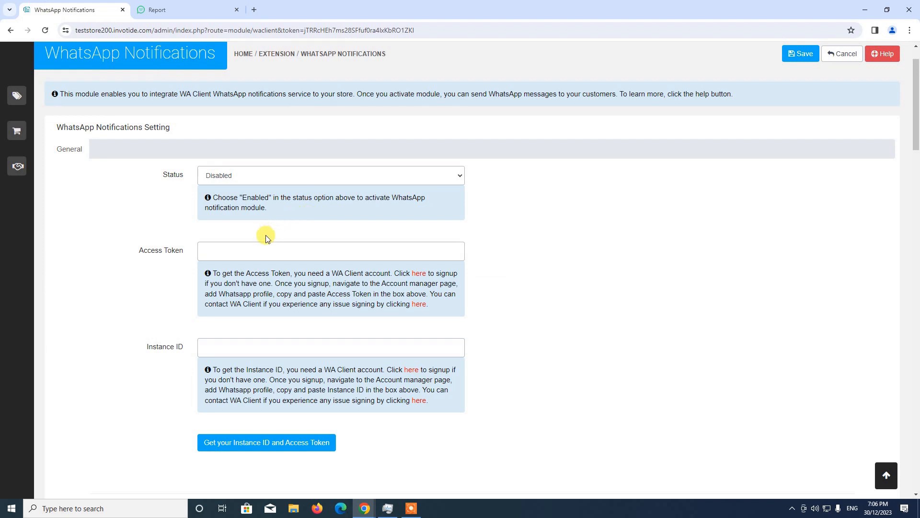
click(255, 251)
key(ctrl+v)
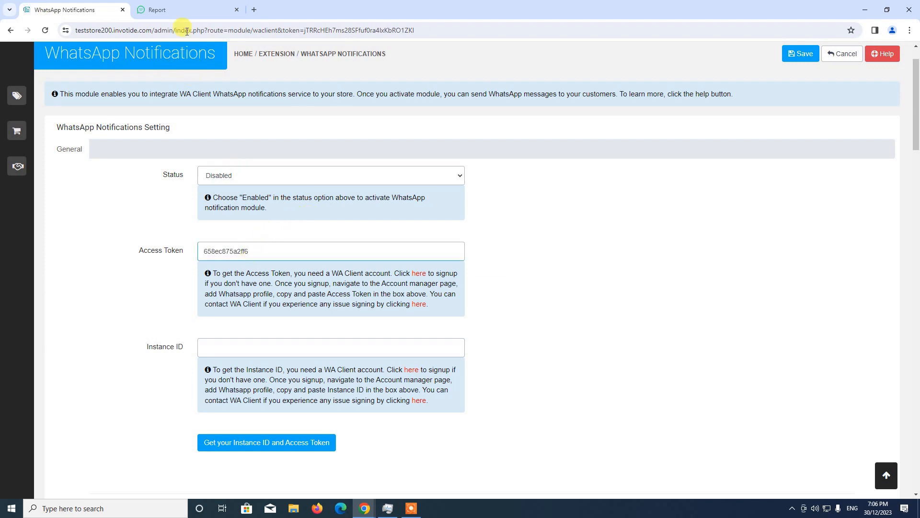
Step: Copy the Instance ID from the WA Client profile and paste it into the module's Instance ID field
click(174, 10)
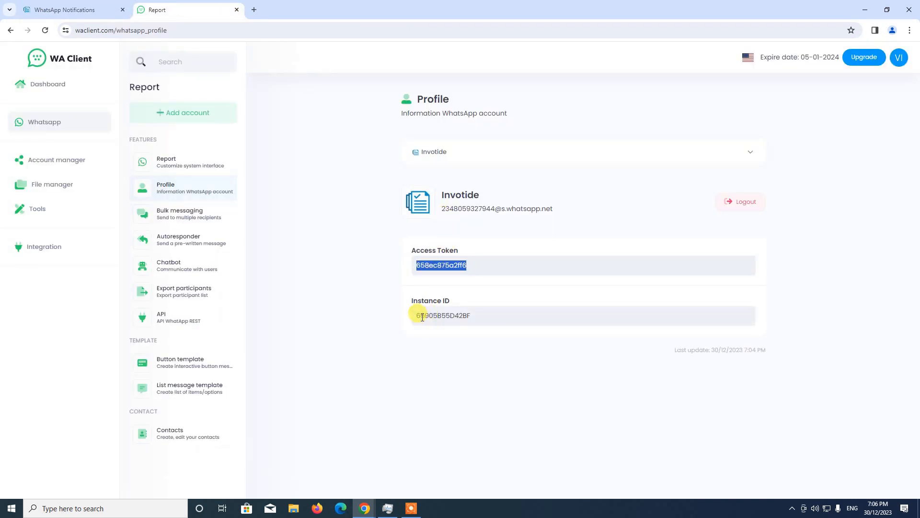
drag(417, 315, 490, 314)
key(ctrl+c)
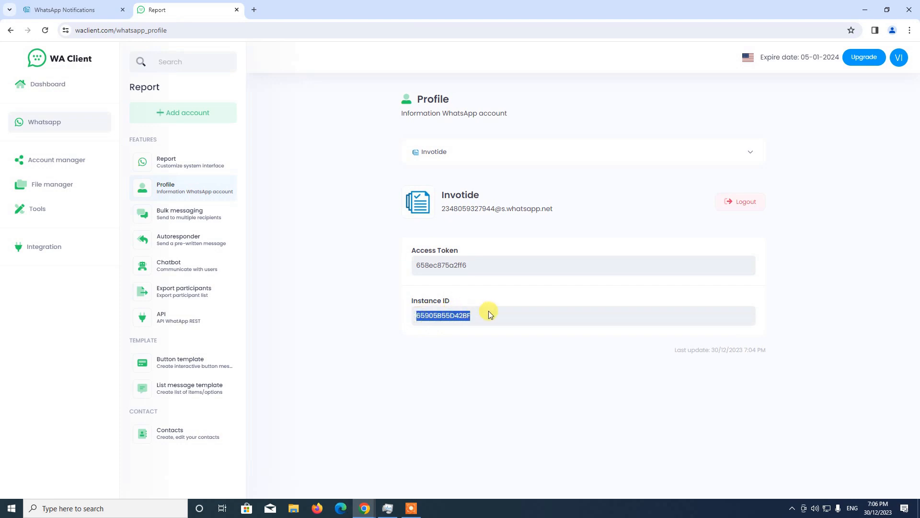
click(96, 10)
click(237, 350)
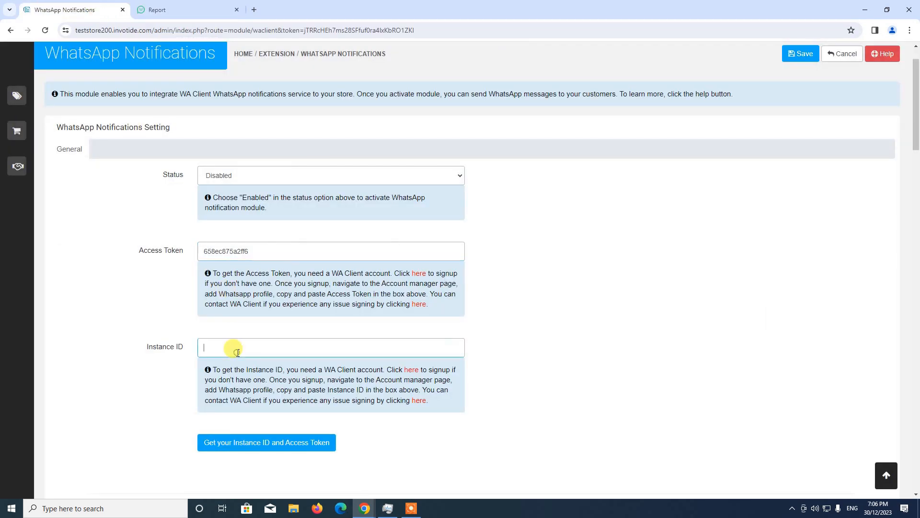
key(ctrl+v)
Step: Set the WhatsApp Notifications module's status to Enabled and save the settings
click(237, 175)
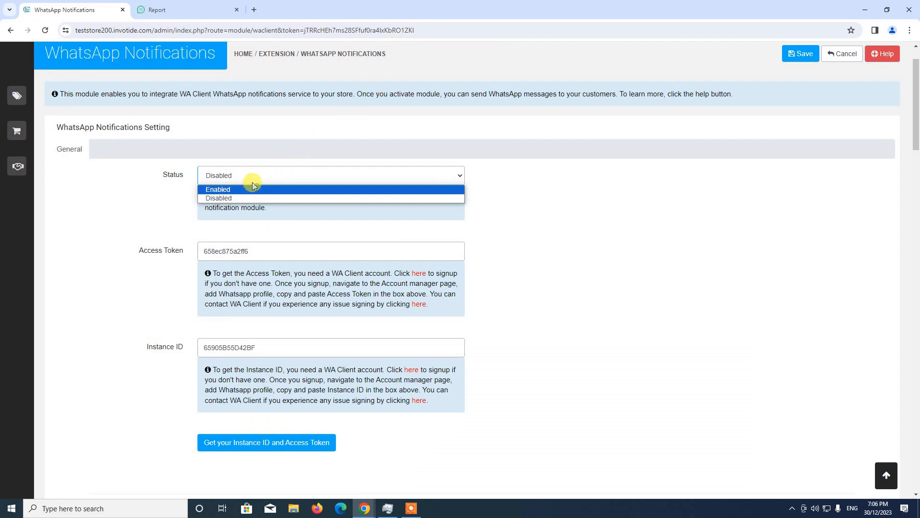
click(232, 190)
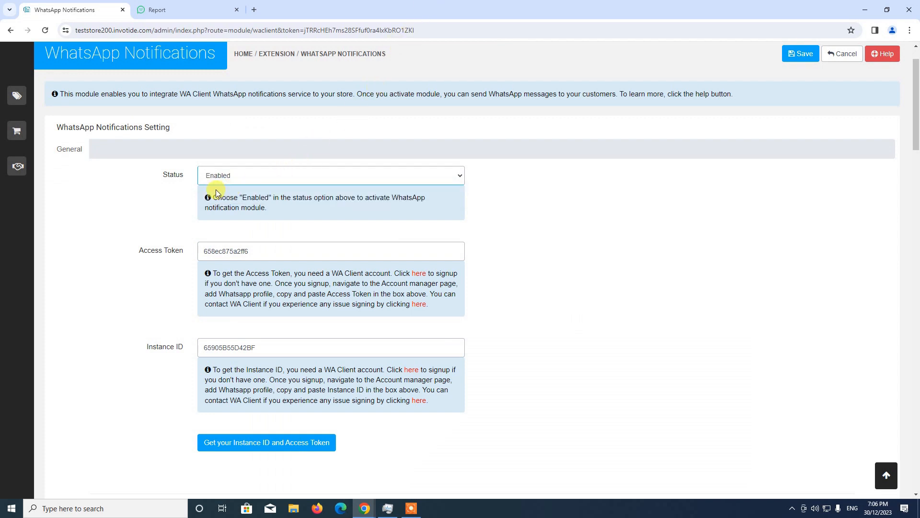
scroll(684, 320, down, 1)
scroll(683, 319, down, 1)
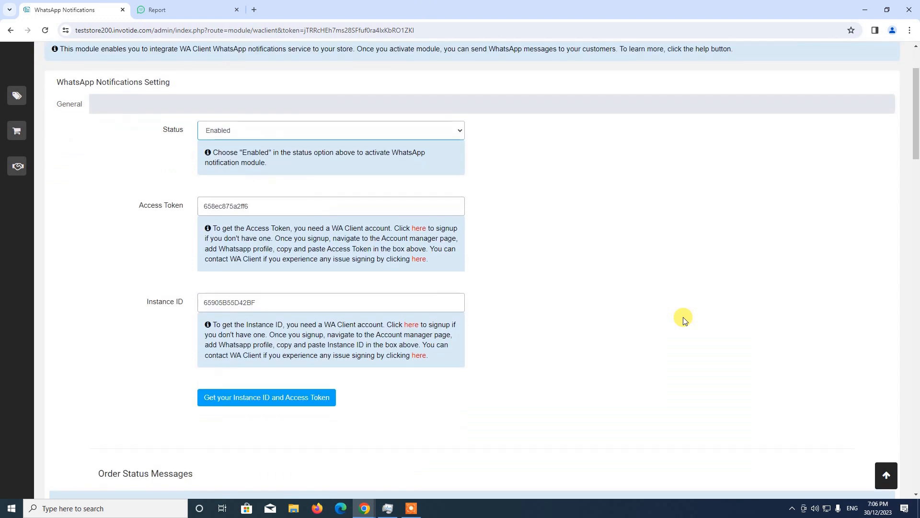
scroll(682, 318, up, 3)
click(798, 108)
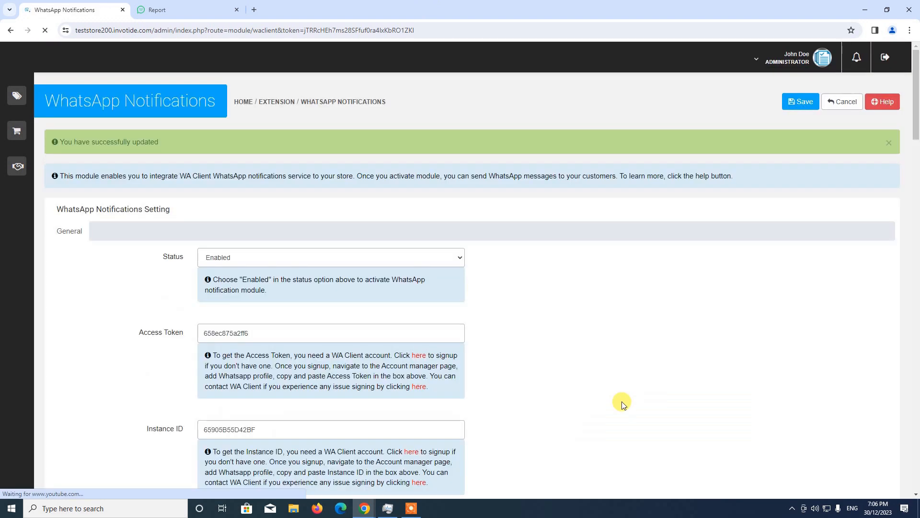
scroll(536, 446, down, 3)
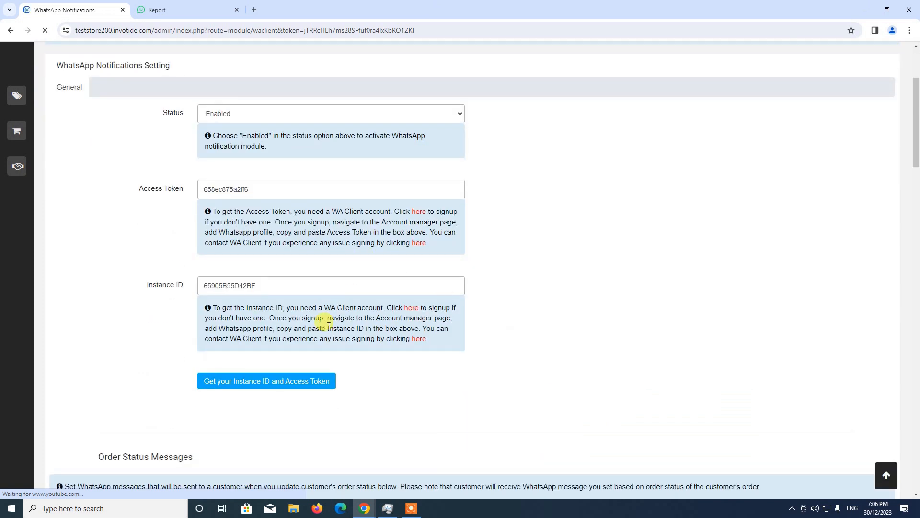
Step: Look through the module's Order Status Messages section, checking the available order statuses and message shortcodes
scroll(309, 371, up, 2)
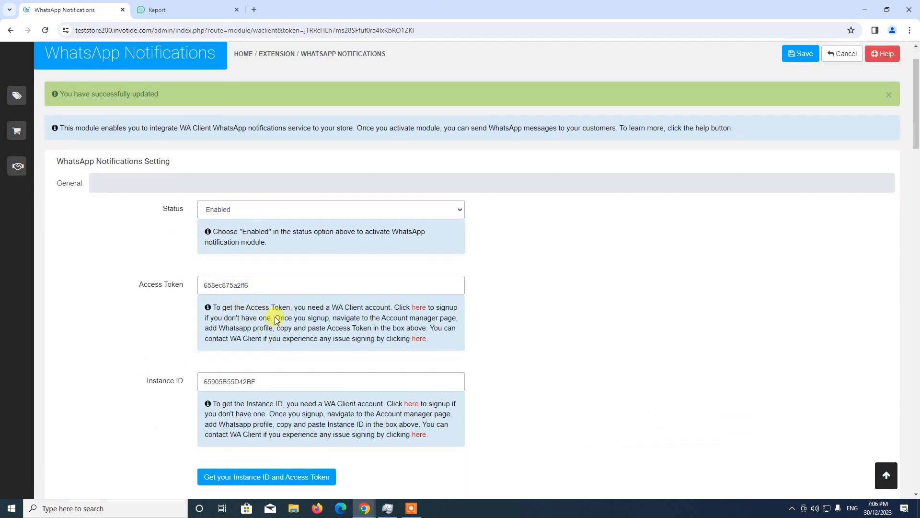
scroll(266, 311, down, 1)
scroll(277, 253, up, 1)
scroll(444, 324, down, 7)
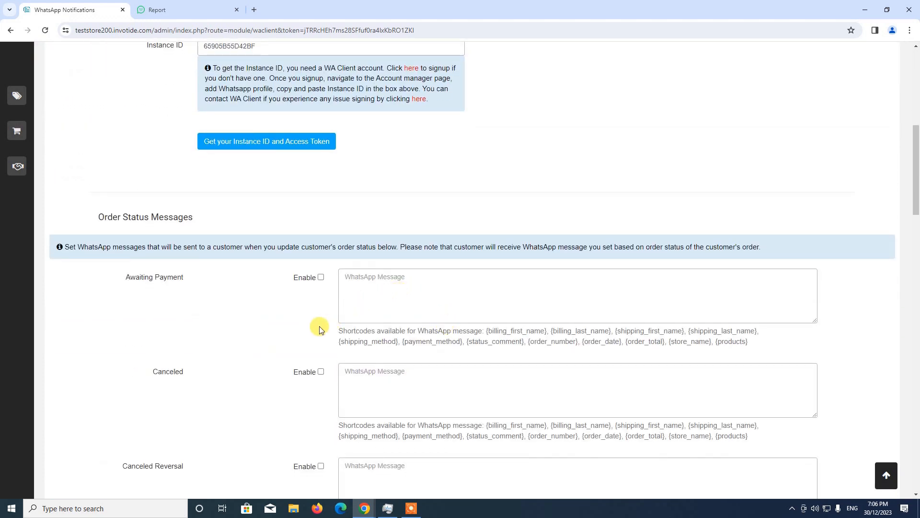
scroll(407, 380, down, 2)
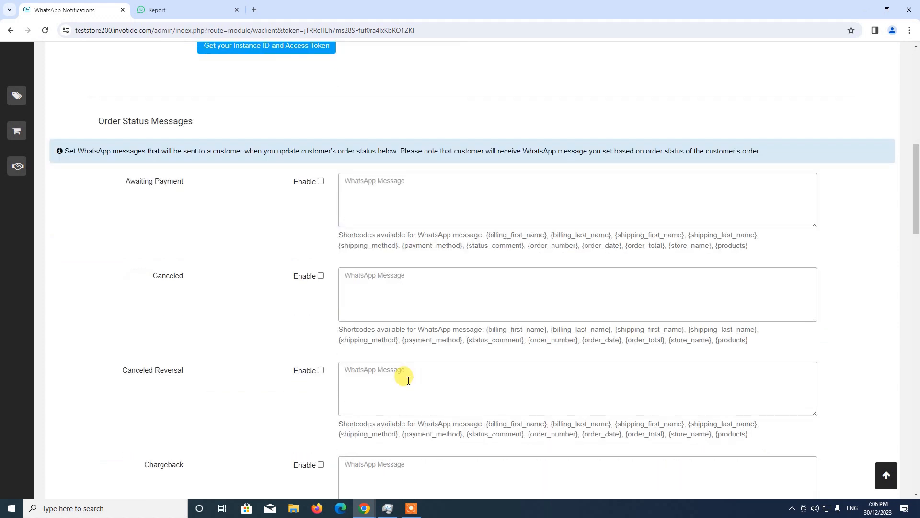
scroll(407, 380, down, 2)
scroll(408, 380, up, 2)
scroll(417, 364, down, 4)
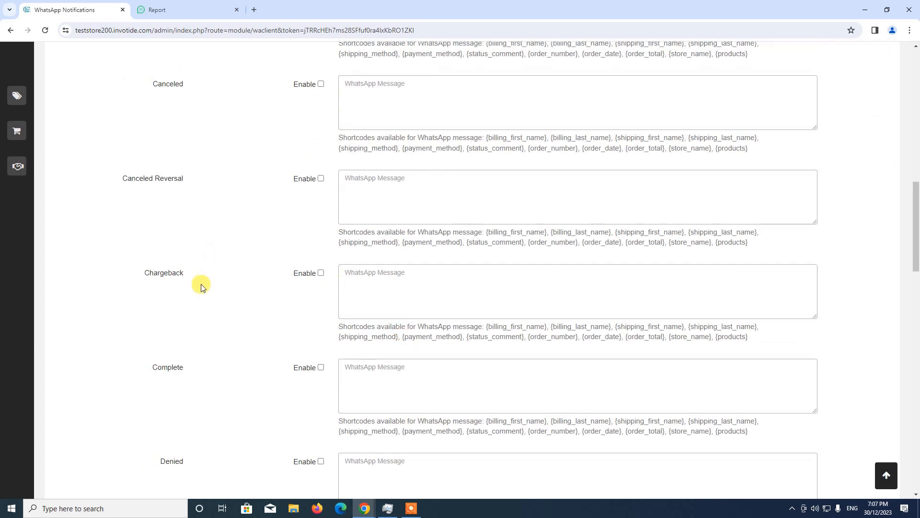
scroll(196, 215, up, 1)
scroll(190, 182, up, 3)
scroll(168, 258, down, 1)
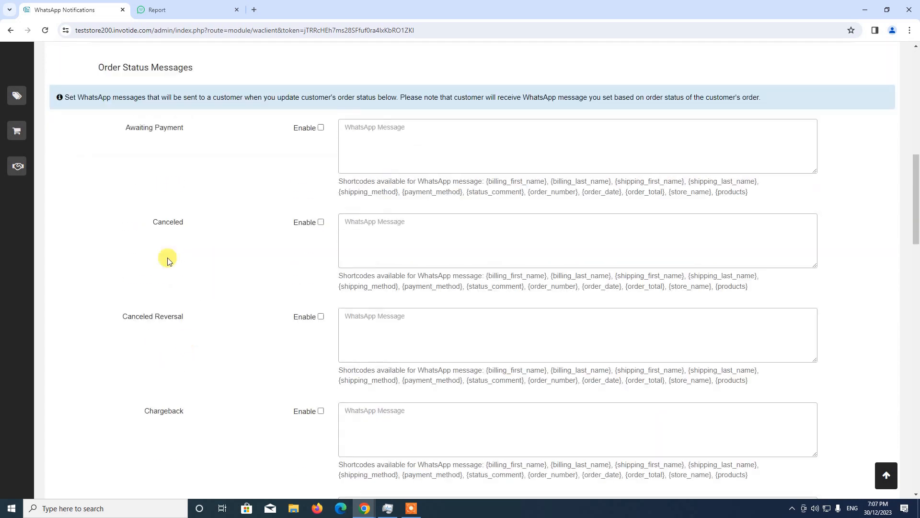
scroll(175, 268, down, 1)
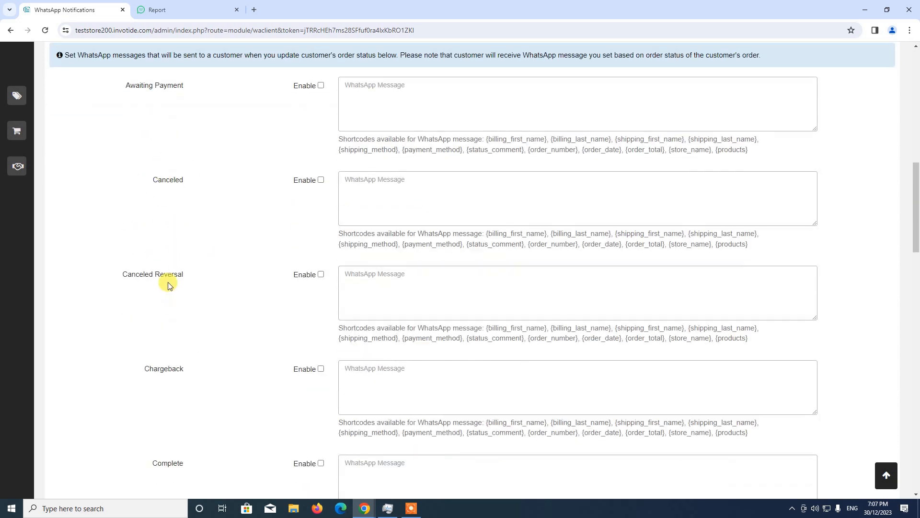
scroll(183, 348, down, 2)
scroll(215, 375, down, 7)
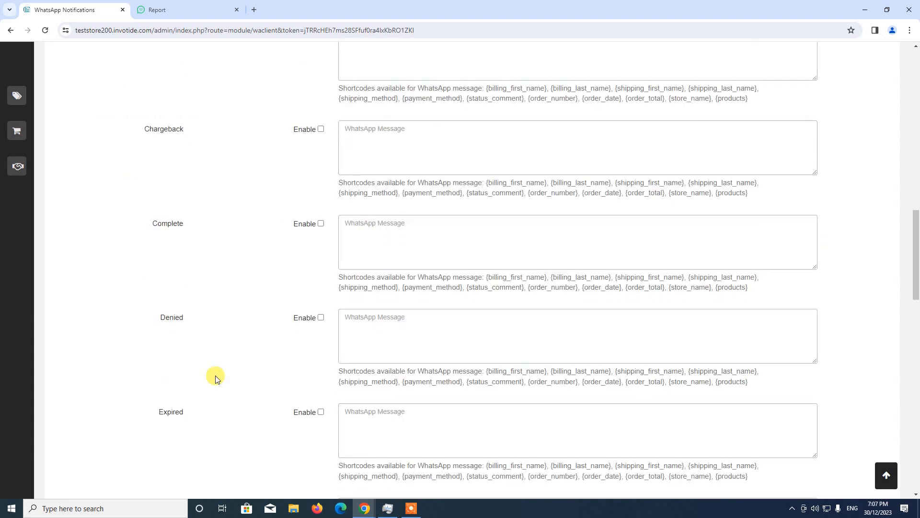
scroll(214, 375, down, 7)
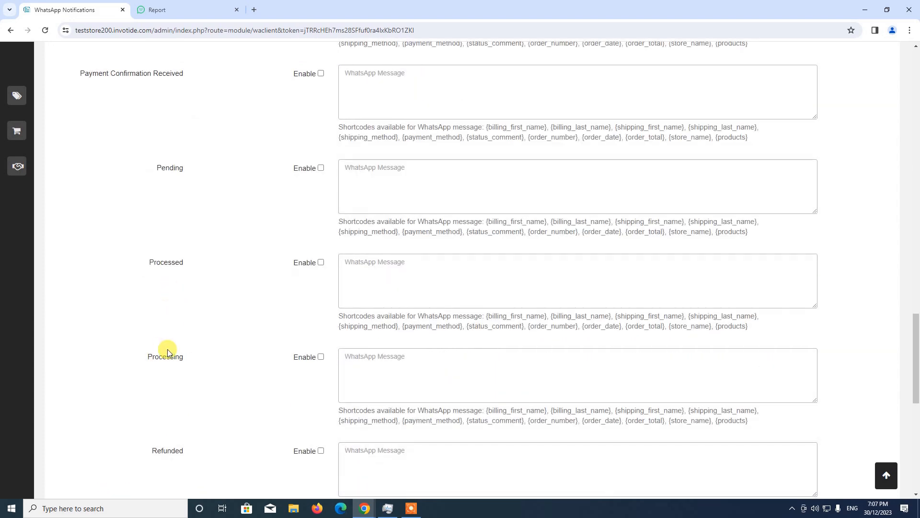
scroll(210, 362, down, 9)
scroll(209, 356, up, 2)
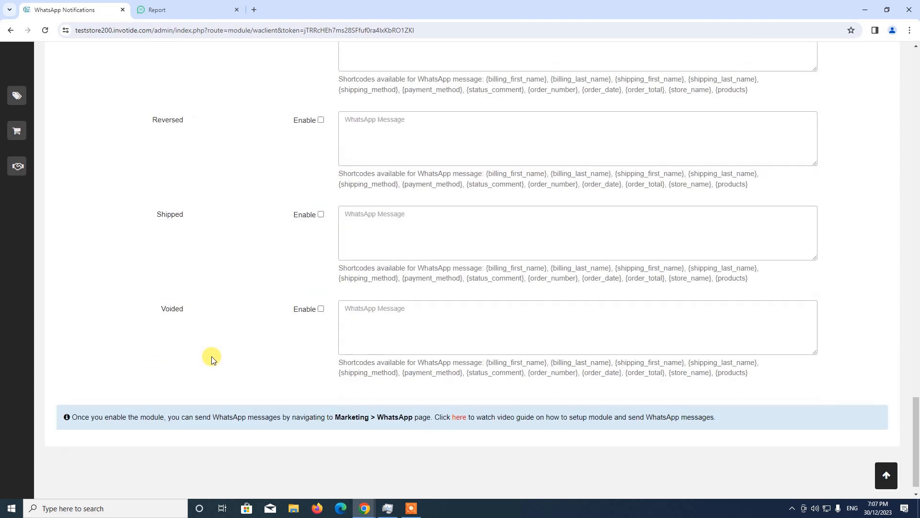
scroll(276, 347, up, 3)
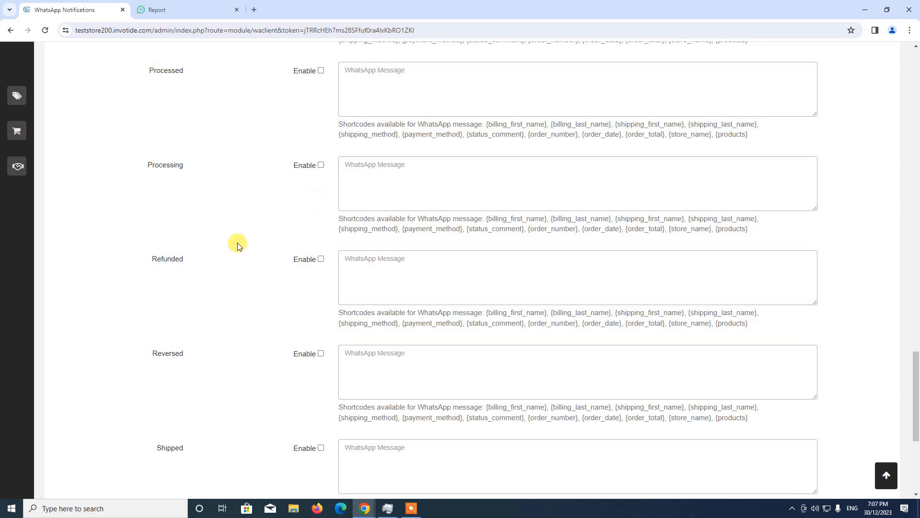
Step: Enable the Processing status message and set its text to "Hi, your order {order_number} status has been updated to processing."
scroll(239, 244, up, 1)
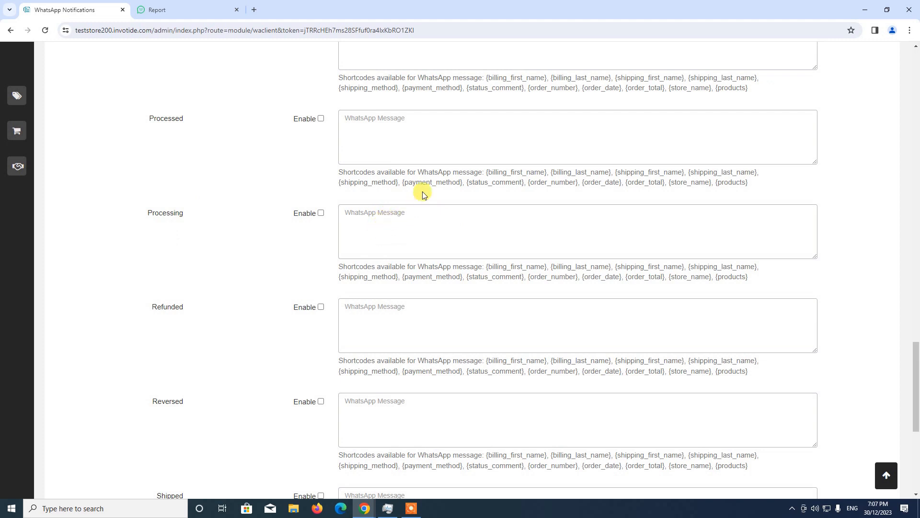
click(321, 213)
click(351, 215)
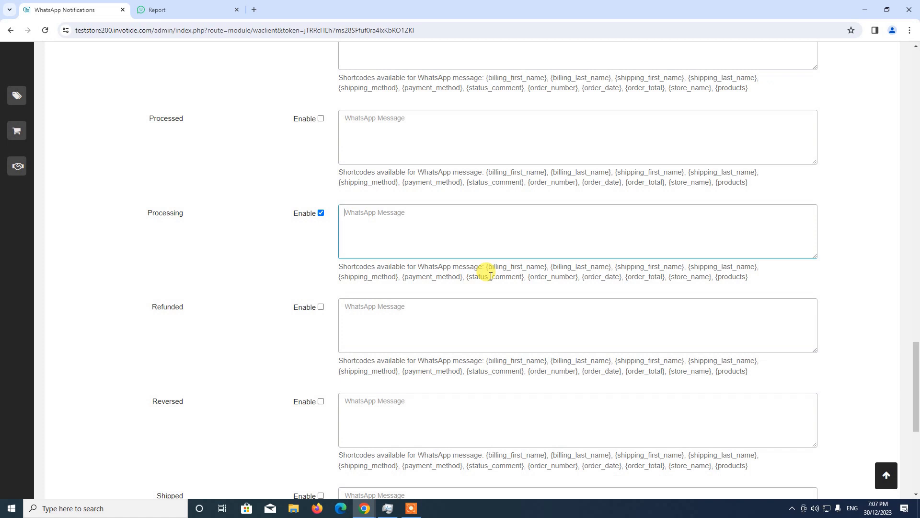
text(Hi, your order)
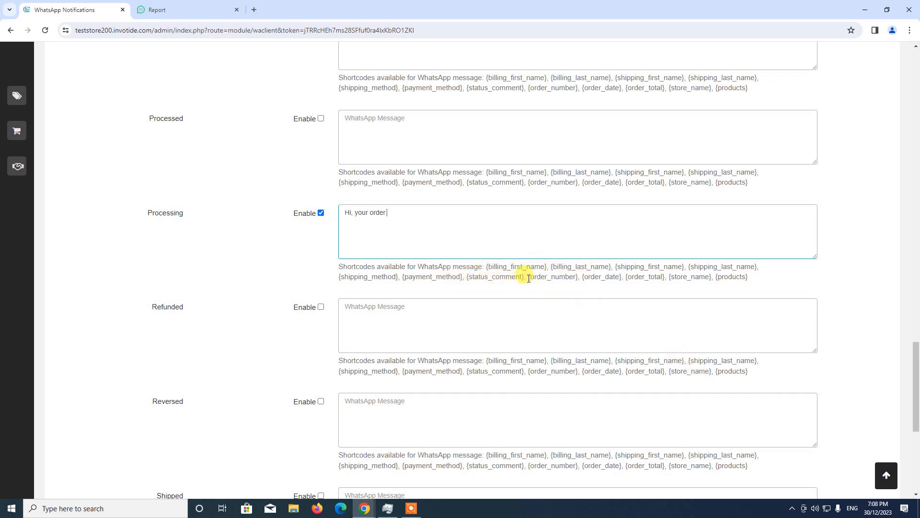
drag(528, 278, 578, 270)
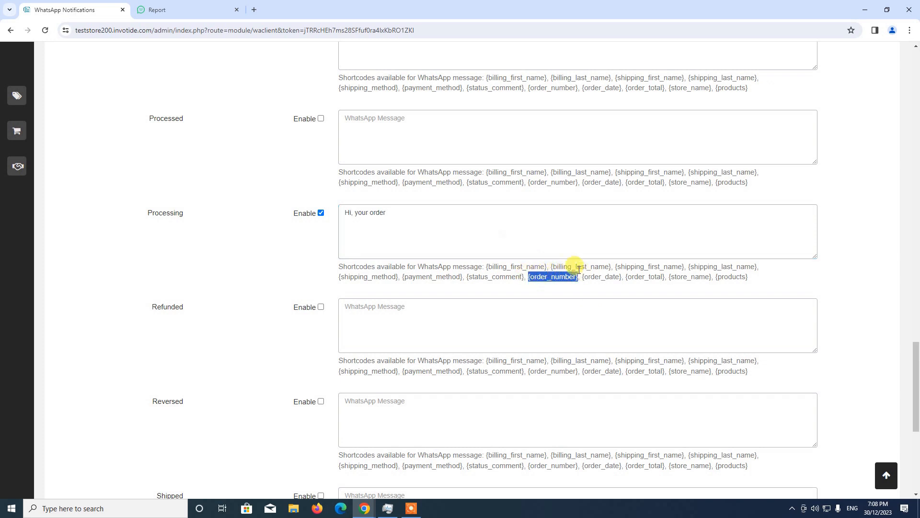
key(ctrl+c)
click(428, 207)
key(ctrl+v)
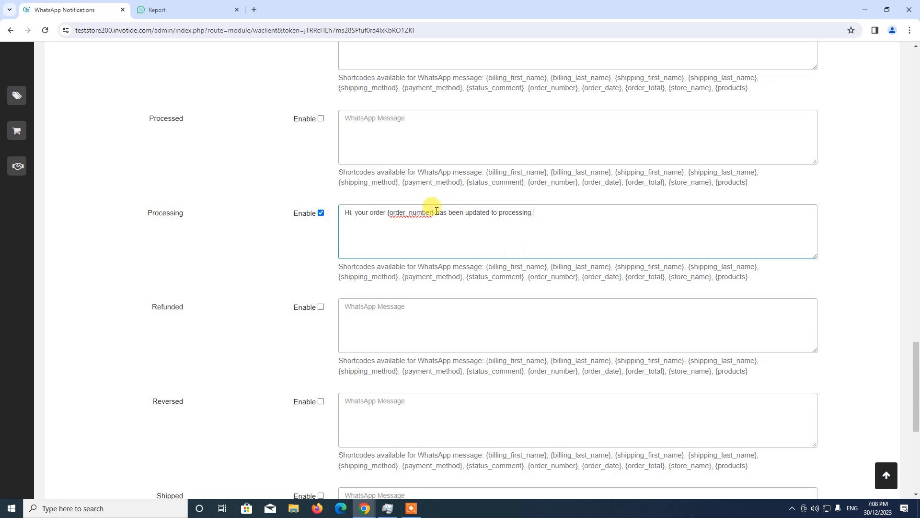
click(436, 212)
text(status)
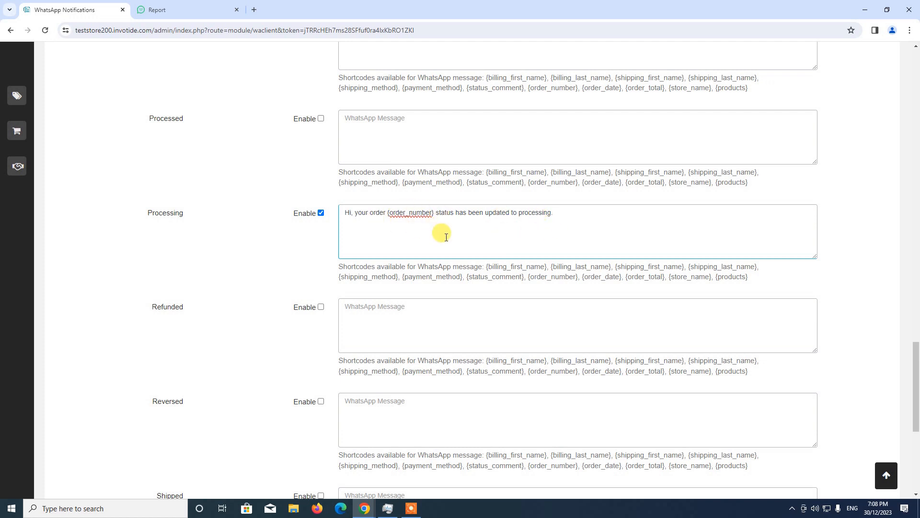
Step: Enable the Shipped status message and set its text to "Hi, your order {order_number} status has been updated to shipped."
scroll(439, 317, down, 3)
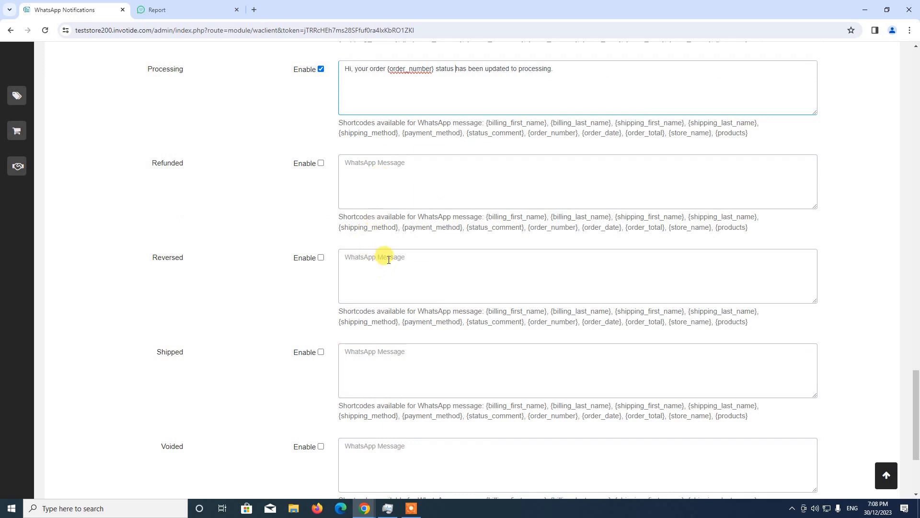
scroll(306, 391, down, 1)
scroll(306, 389, down, 2)
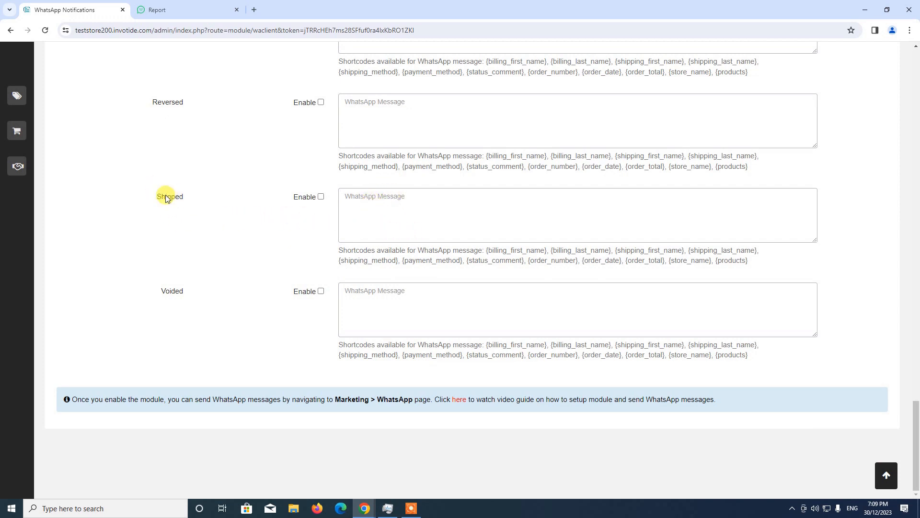
click(321, 196)
click(364, 201)
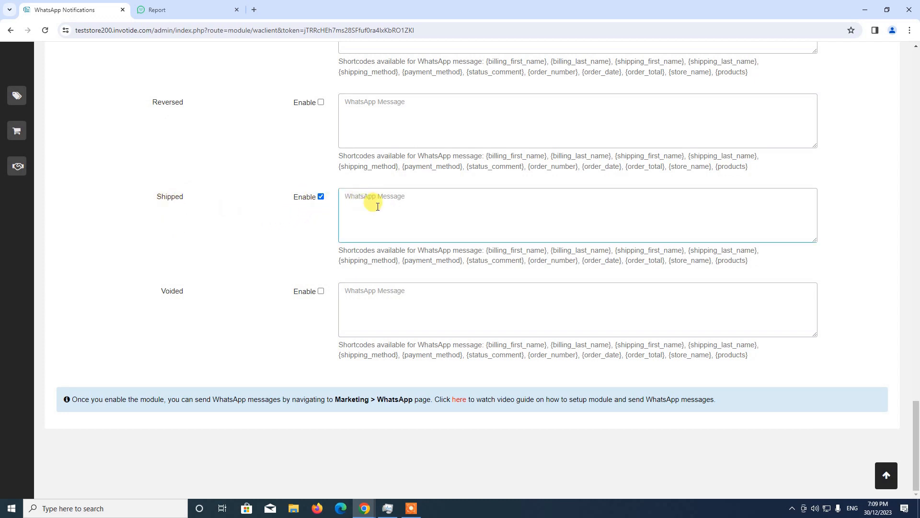
text(Hi, your order)
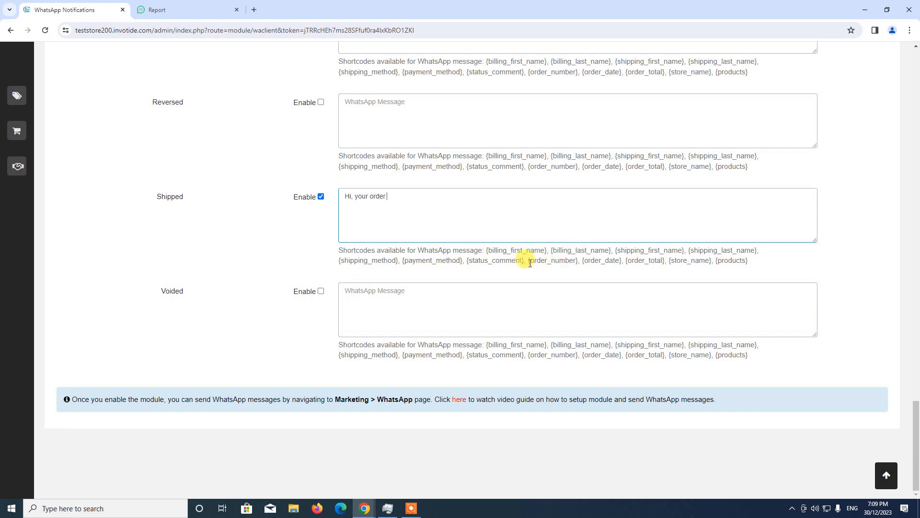
drag(528, 262, 579, 269)
click(445, 200)
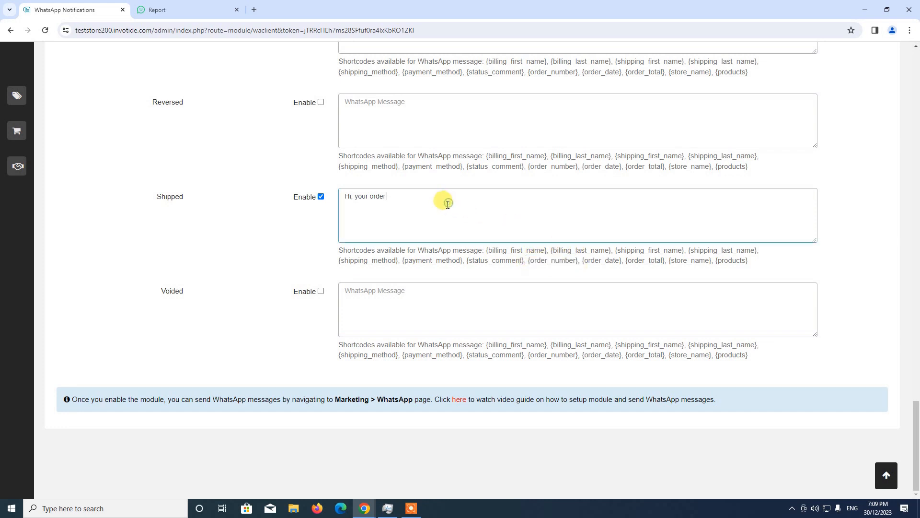
key(ctrl+v)
text(has been)
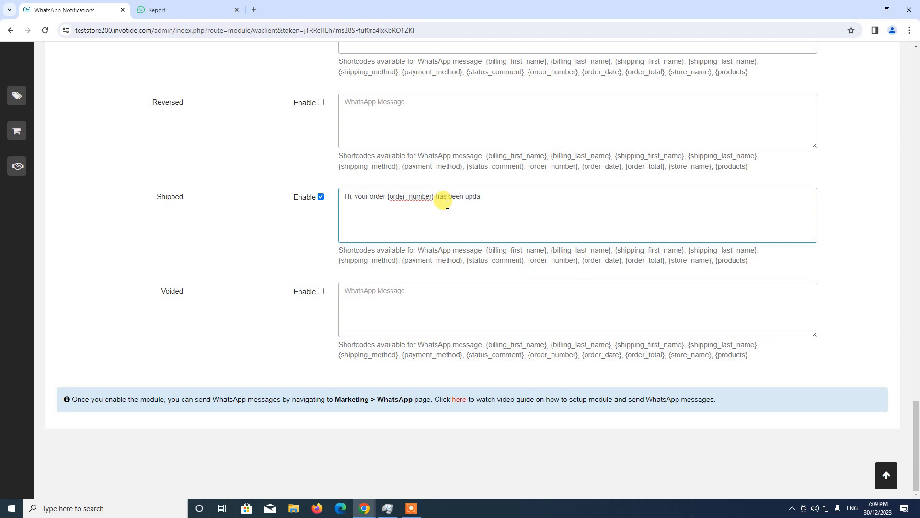
text(status)
text( te)
Step: Dismiss the earlier success notice and save the WhatsApp Notifications settings with the order status messages
scroll(561, 304, up, 7)
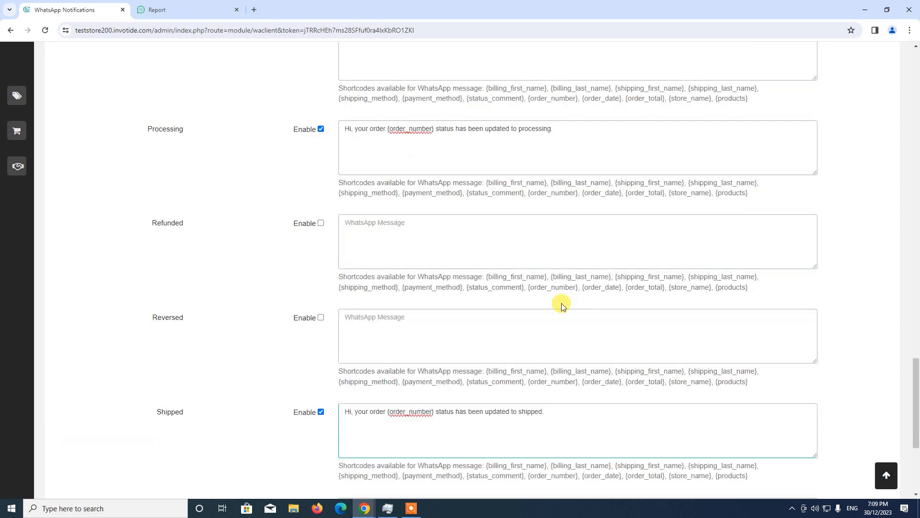
scroll(550, 305, up, 3)
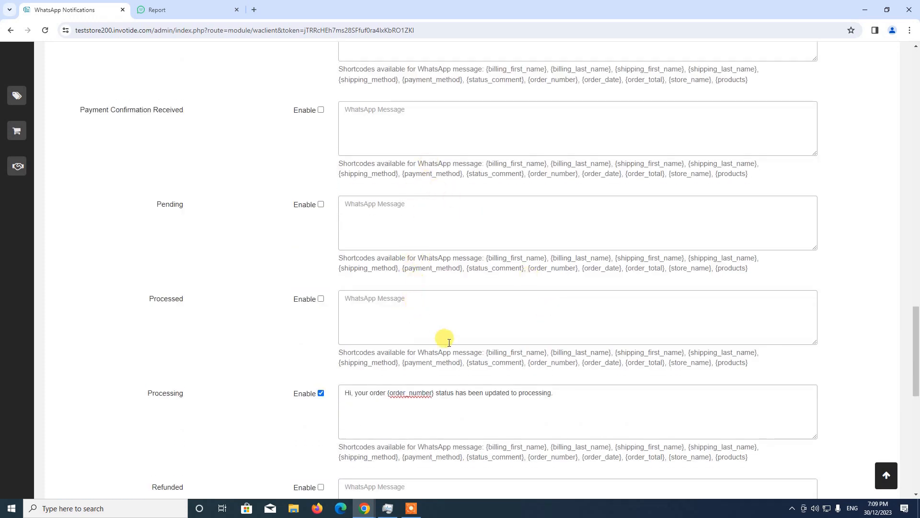
scroll(445, 340, down, 7)
scroll(450, 343, up, 9)
scroll(421, 331, up, 4)
scroll(419, 342, up, 5)
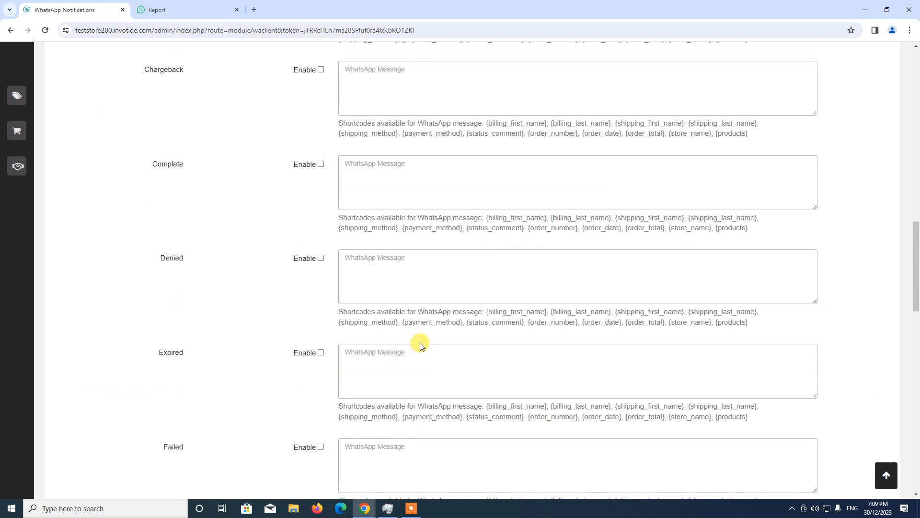
click(886, 475)
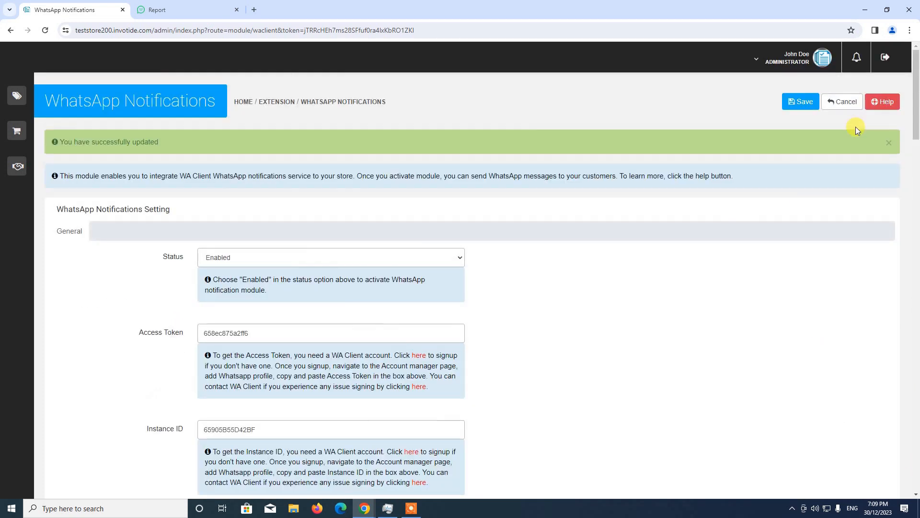
click(889, 142)
click(805, 108)
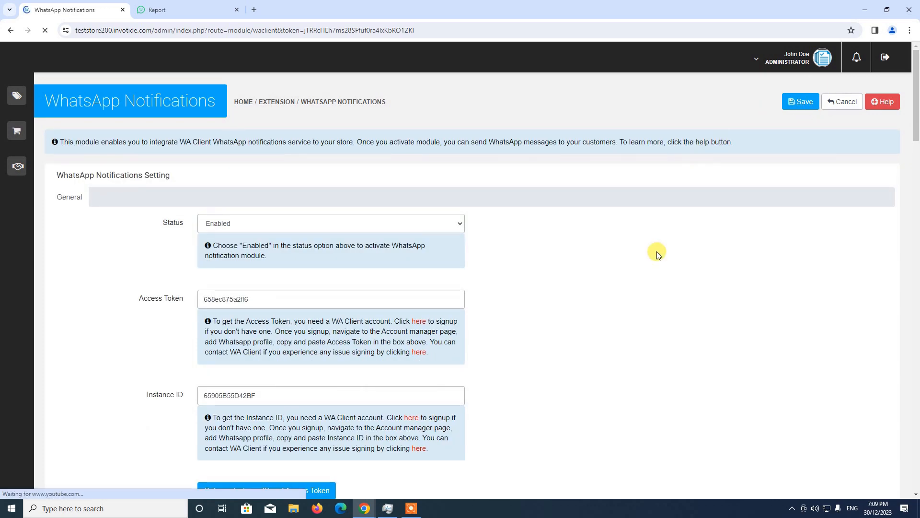
Step: Review the saved Processing and Shipped messages and the module's general settings
scroll(657, 254, down, 4)
scroll(657, 254, down, 17)
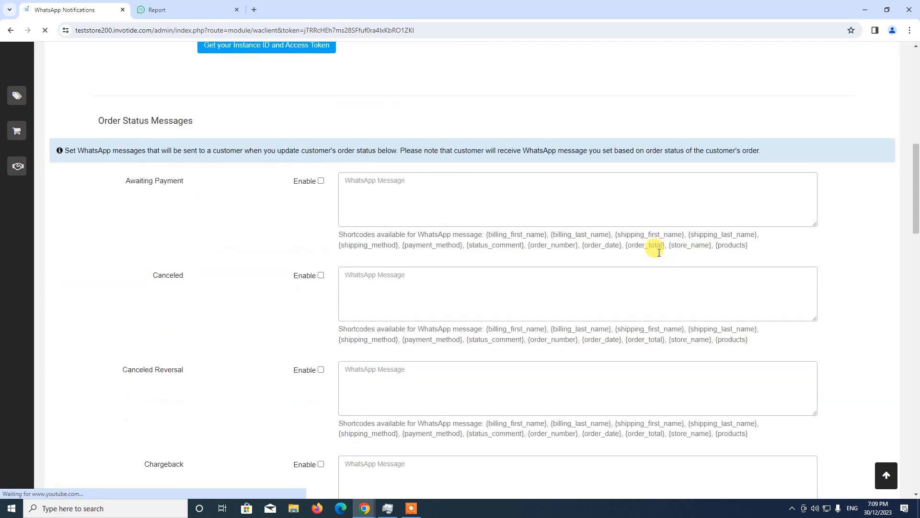
scroll(638, 233, down, 8)
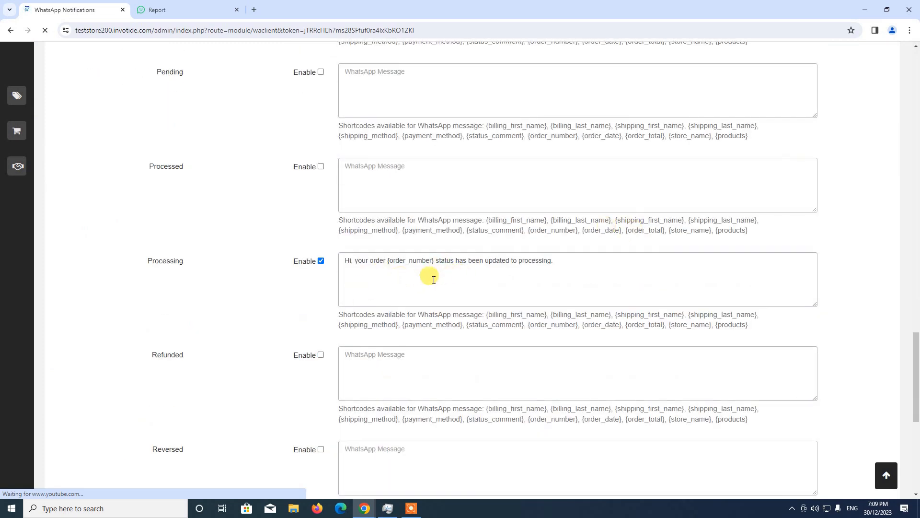
scroll(427, 283, down, 7)
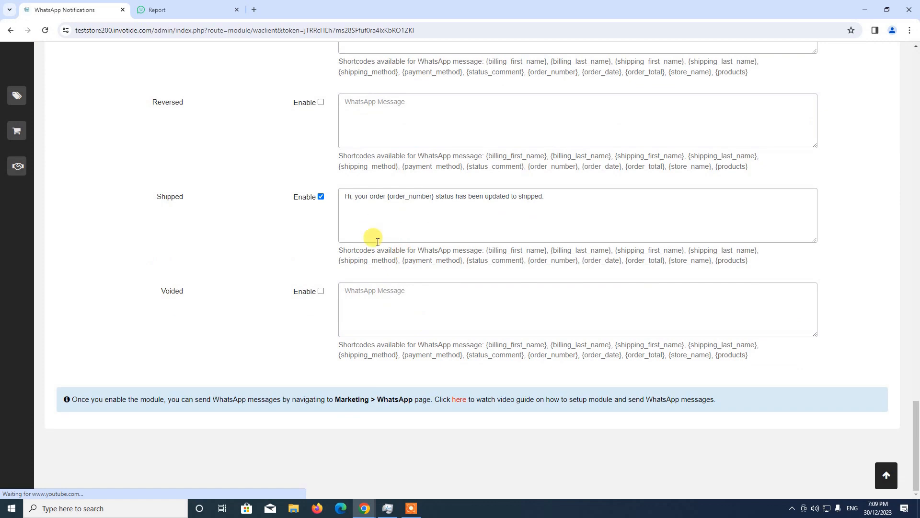
scroll(374, 239, up, 15)
scroll(344, 285, up, 20)
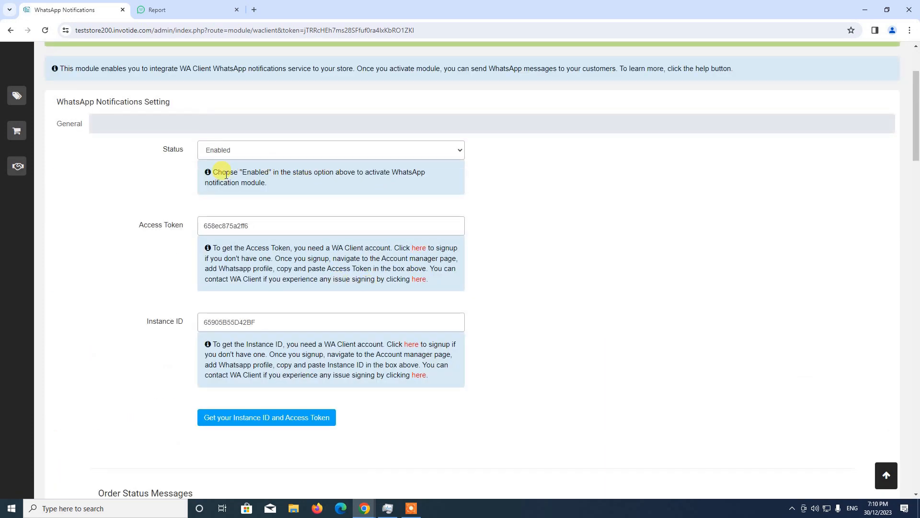
scroll(384, 321, up, 3)
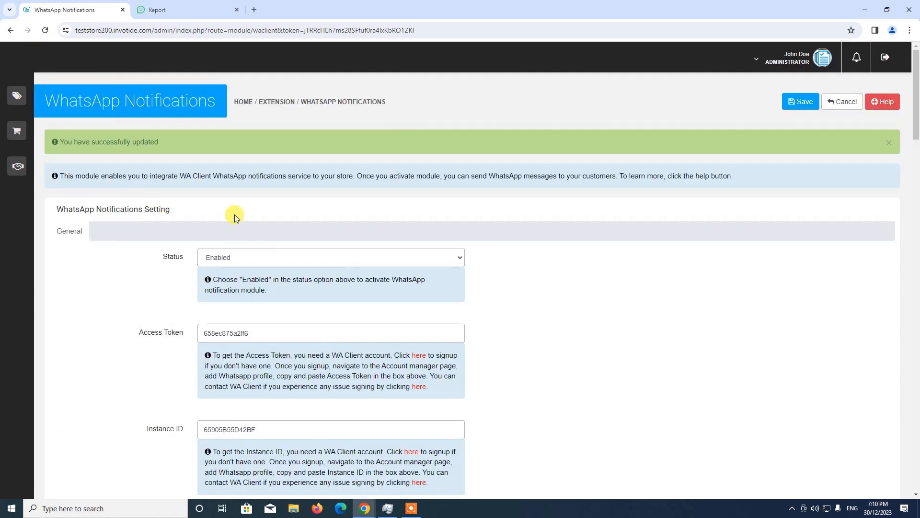
scroll(319, 329, down, 4)
scroll(356, 327, up, 2)
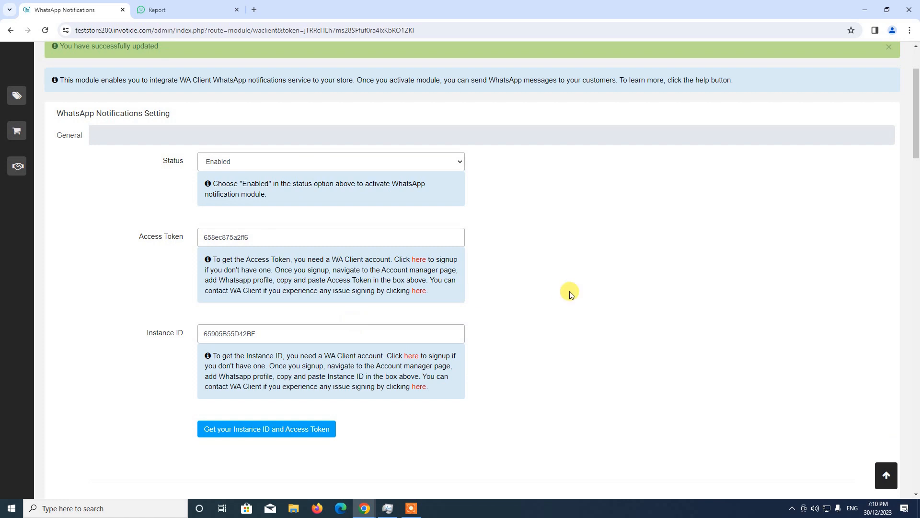
scroll(570, 294, up, 1)
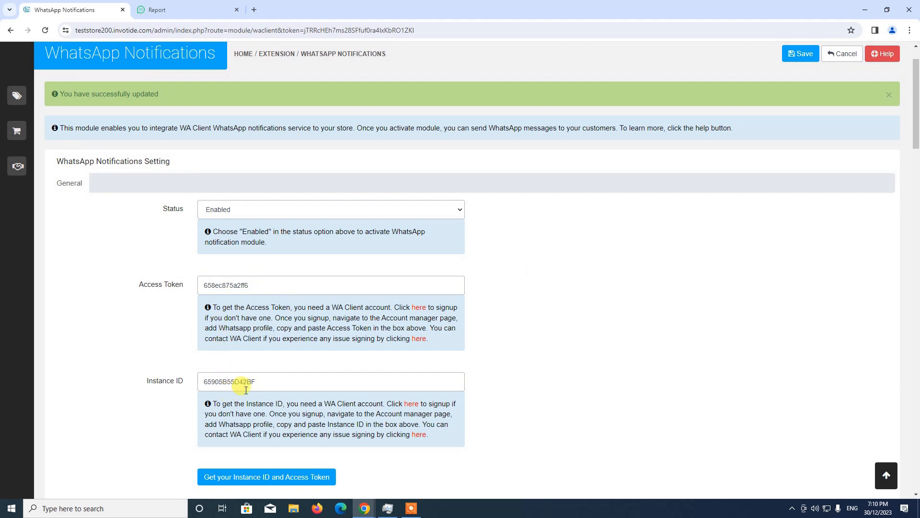
scroll(267, 365, up, 1)
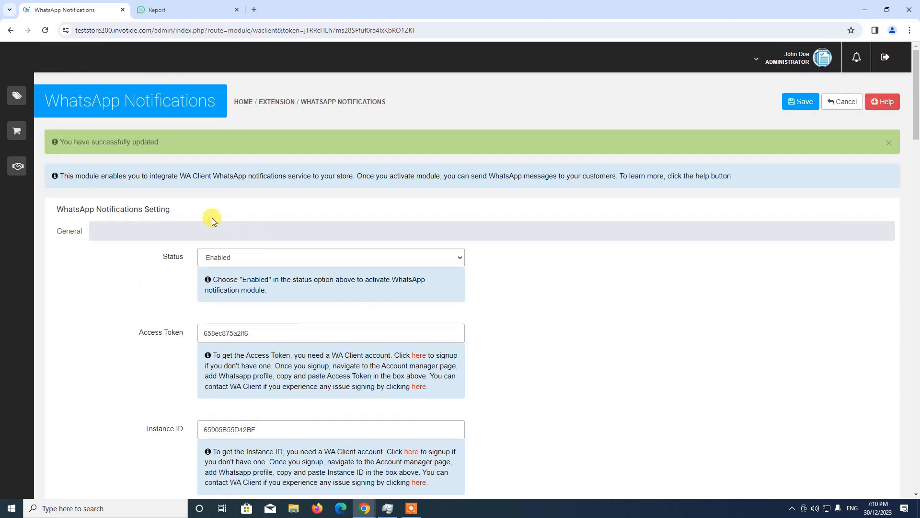
Step: Open the store's WhatsApp marketing message form and keep Default as the sender
mouse_move(18, 76)
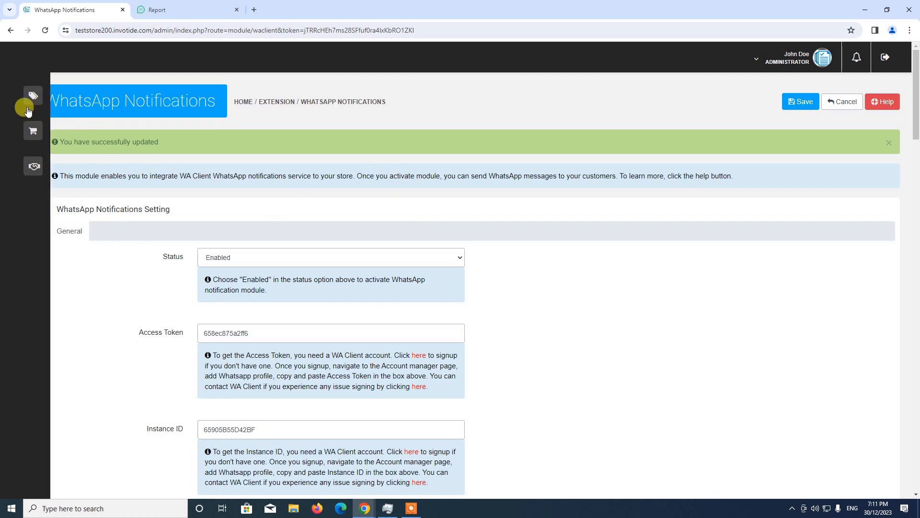
mouse_move(47, 115)
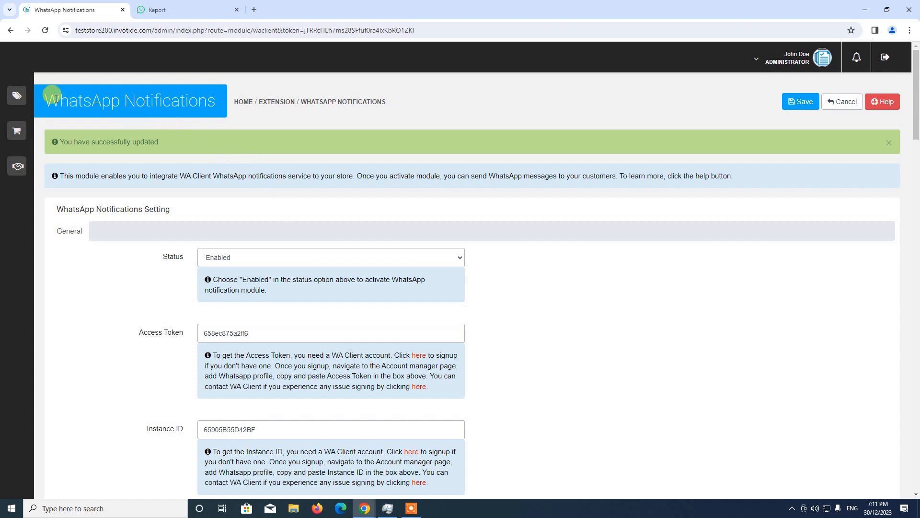
mouse_move(27, 95)
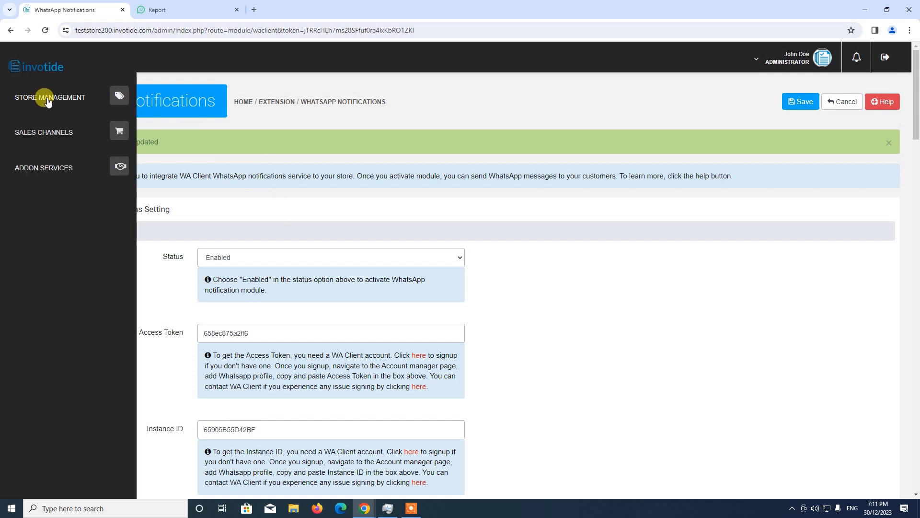
click(51, 100)
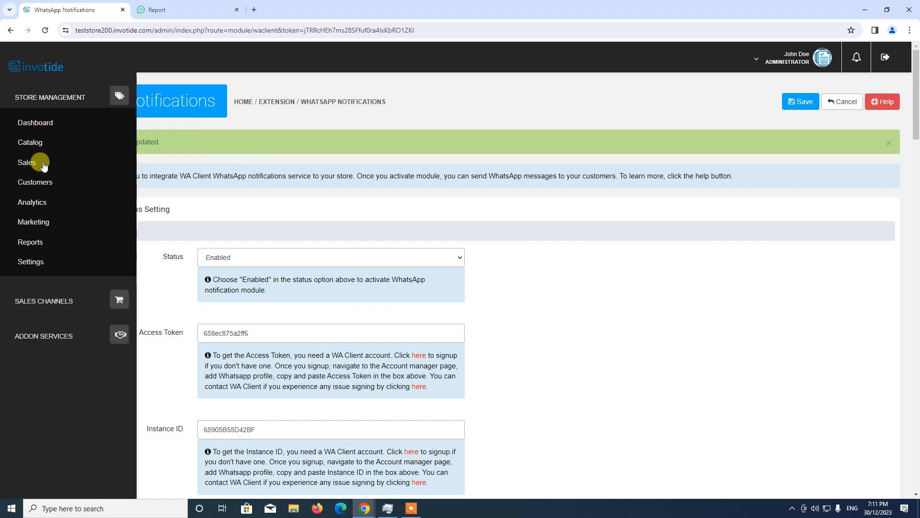
click(43, 224)
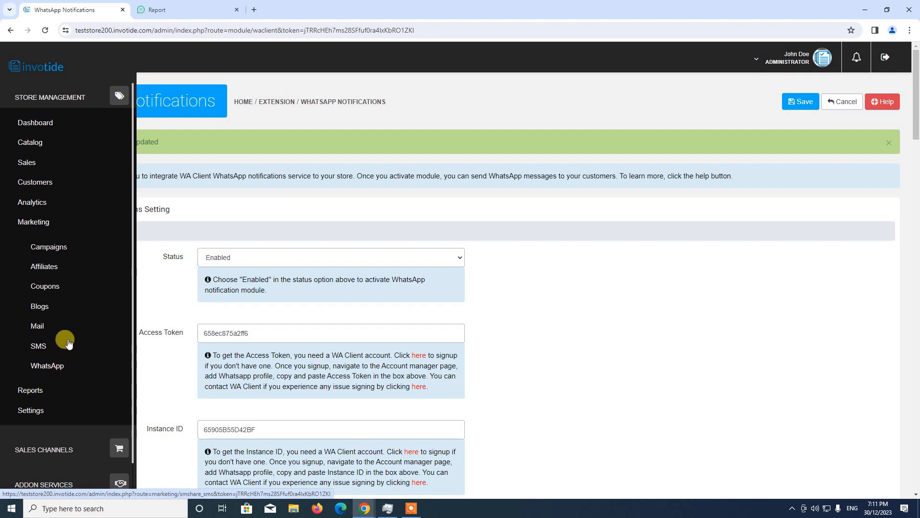
click(50, 369)
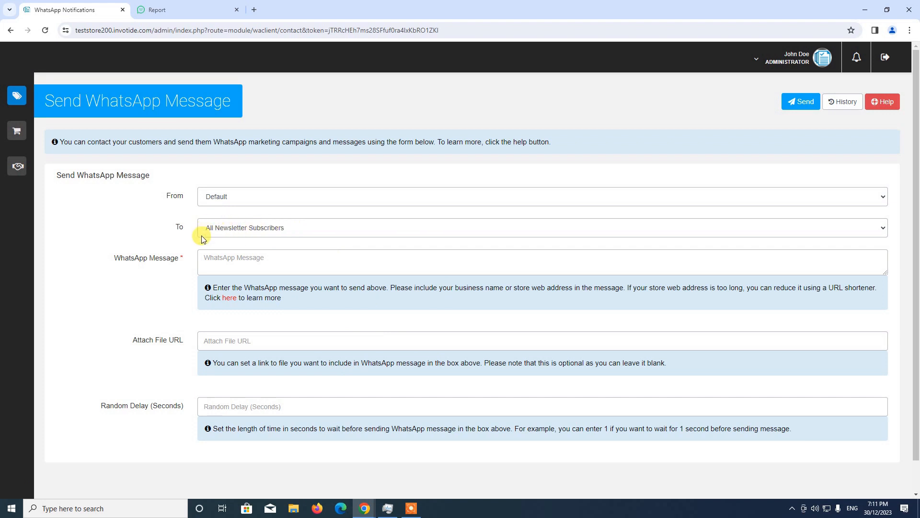
click(223, 198)
click(225, 210)
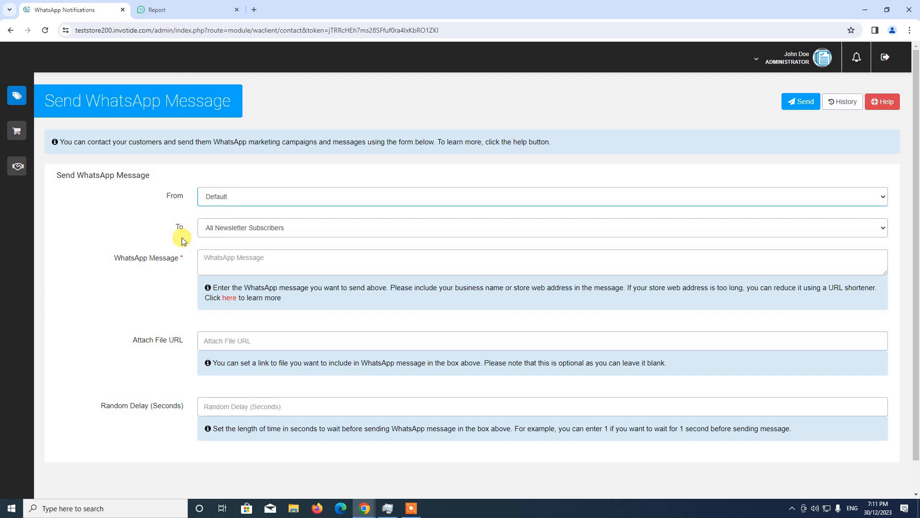
Step: Try Customers as the recipient type, adding Demo Customer to the recipients and removing it again
click(267, 228)
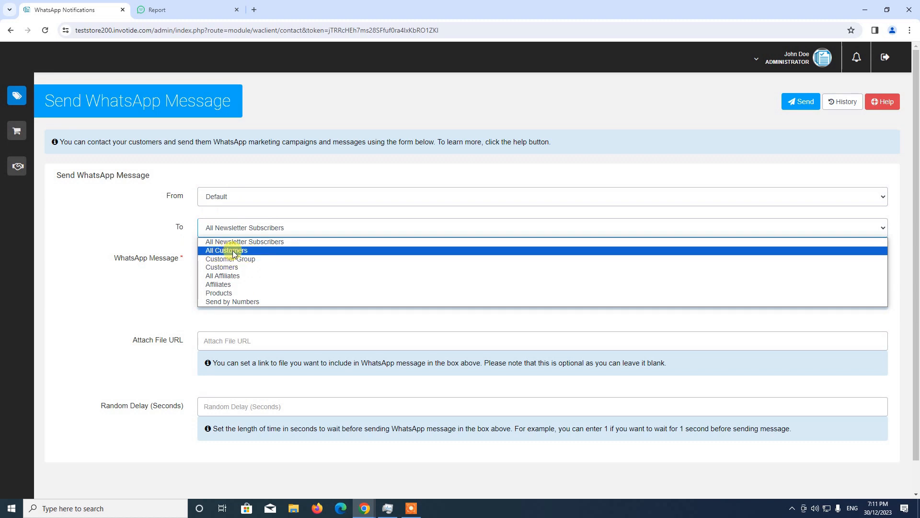
click(228, 263)
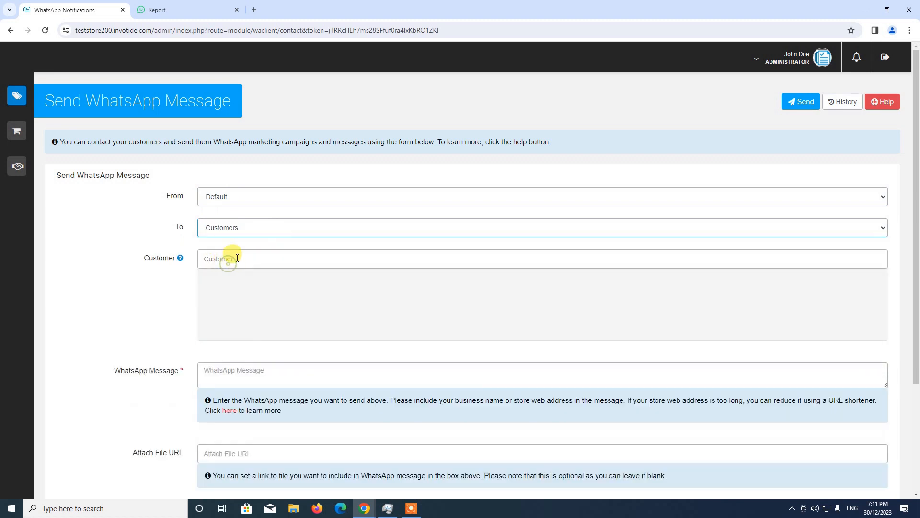
click(236, 258)
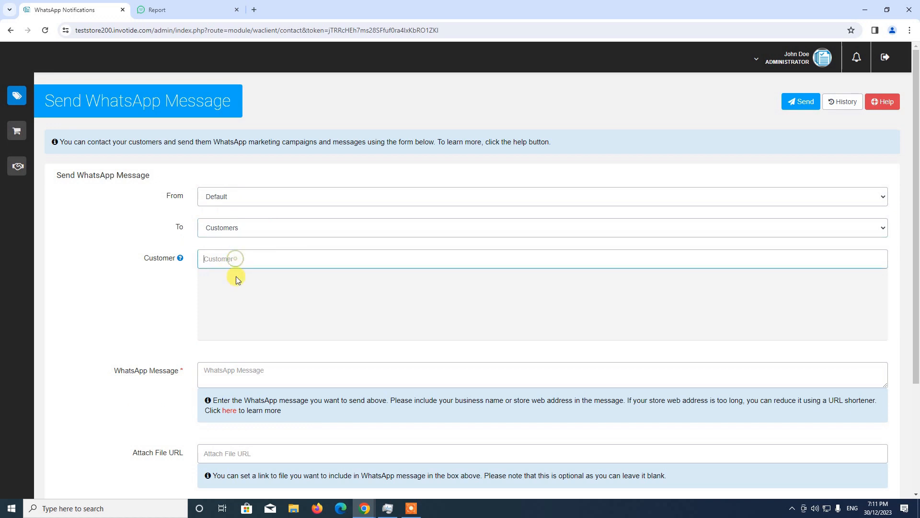
click(252, 285)
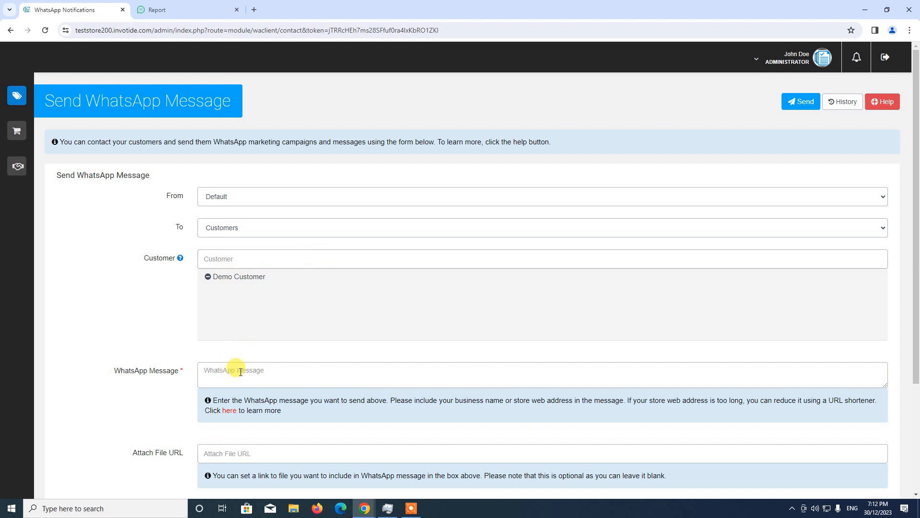
click(208, 277)
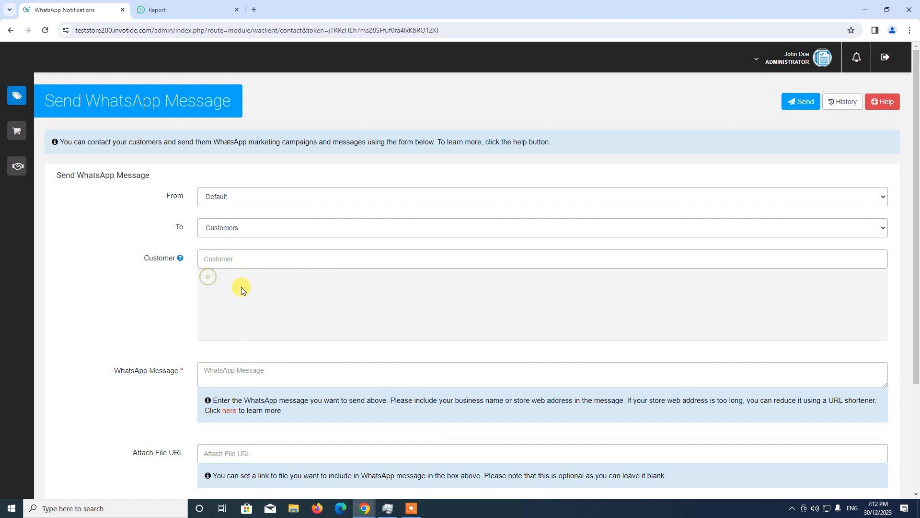
click(225, 259)
Step: Try All Customers and Send by Numbers as the message's recipient type
click(235, 236)
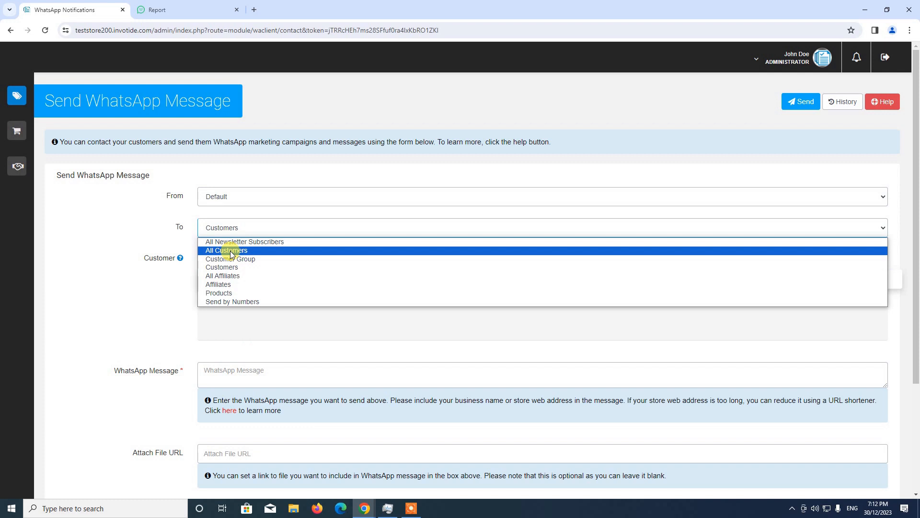
click(231, 250)
click(231, 229)
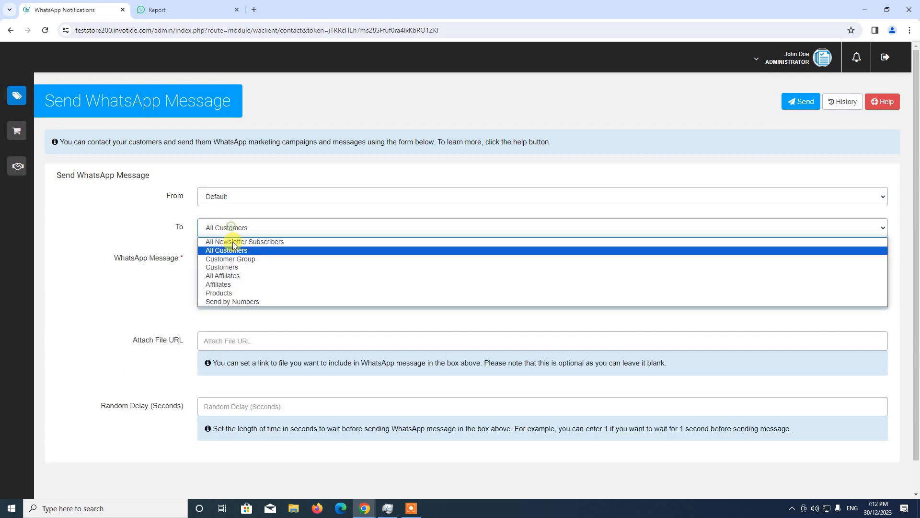
click(234, 302)
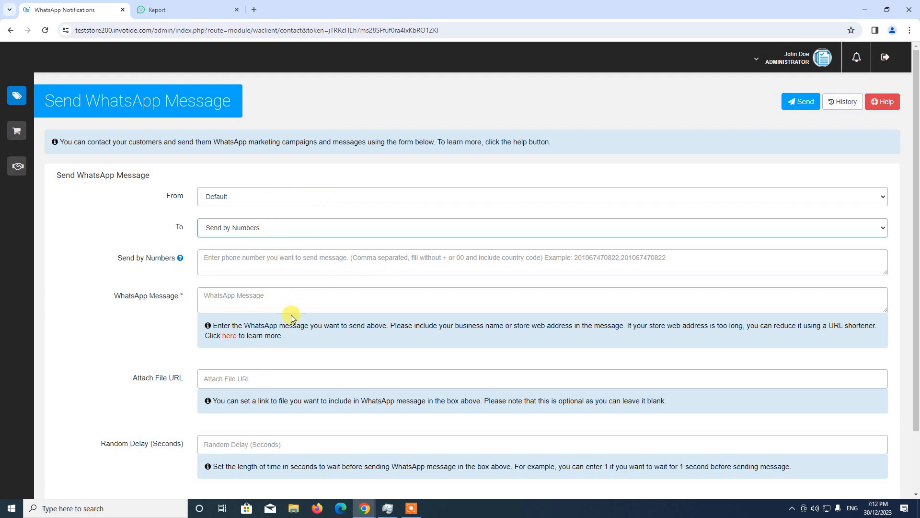
Step: Address the WhatsApp message to All Customers and set its text to "This is a test message"
click(269, 229)
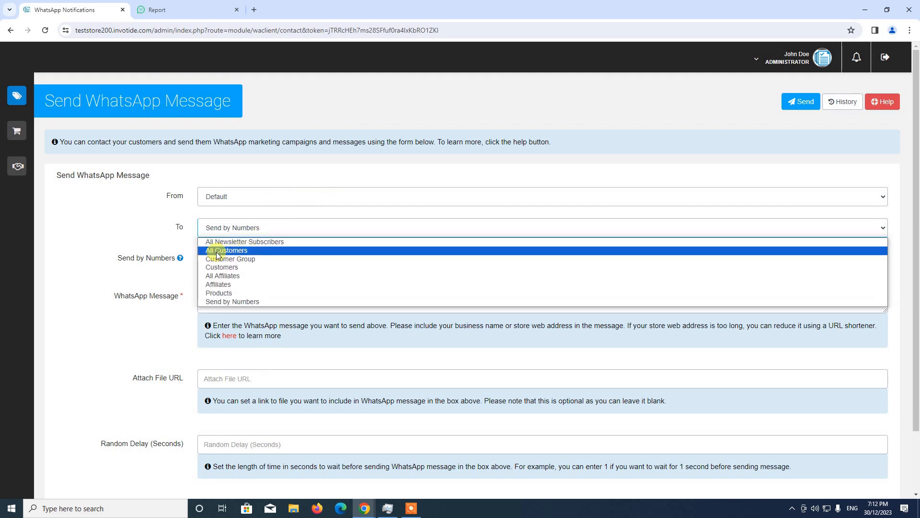
click(254, 249)
click(293, 267)
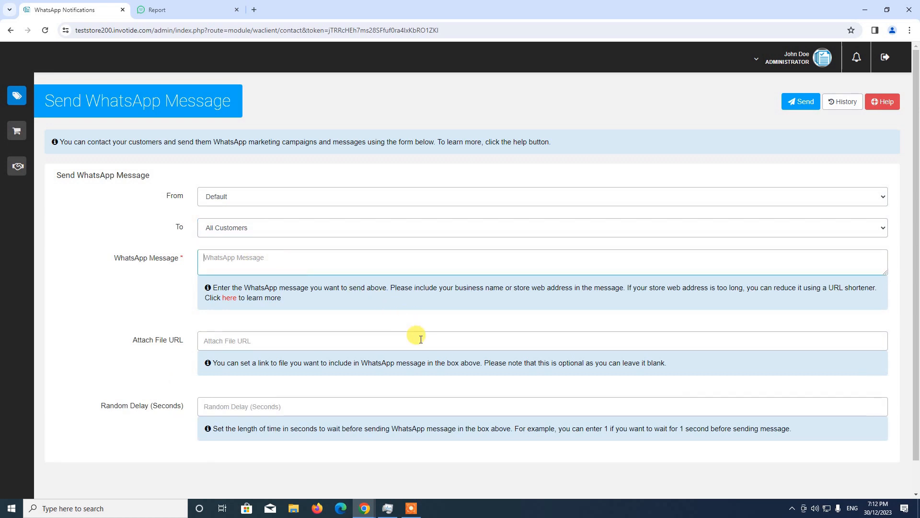
text(This is a test message)
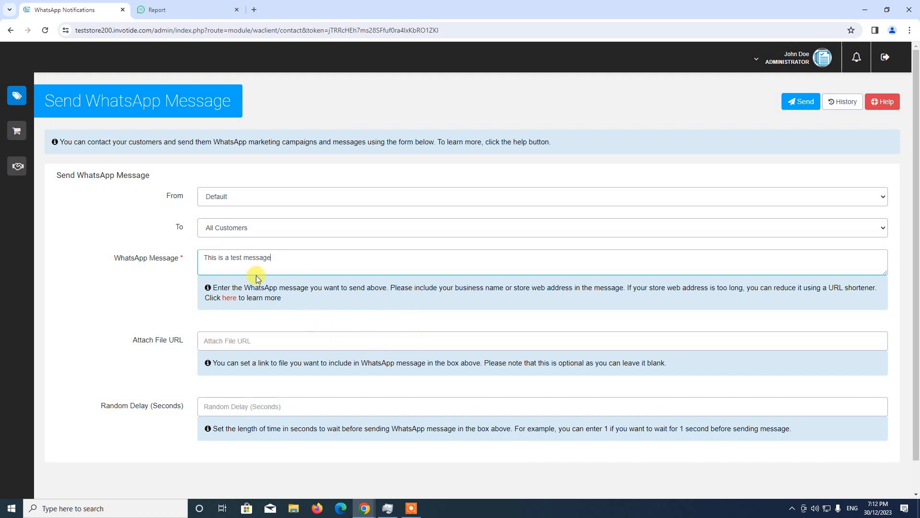
Step: Set the random delay to 1 second, send the WhatsApp message and dismiss the resulting notice
scroll(293, 291, down, 1)
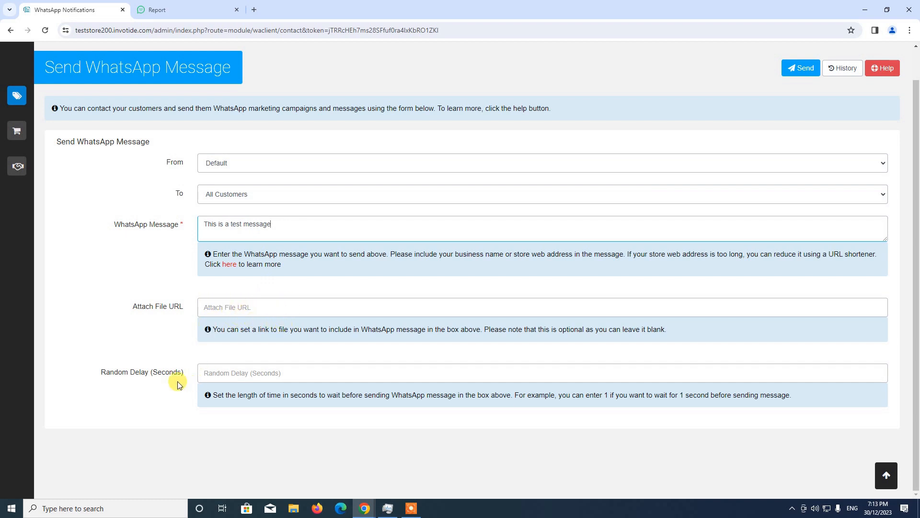
click(206, 374)
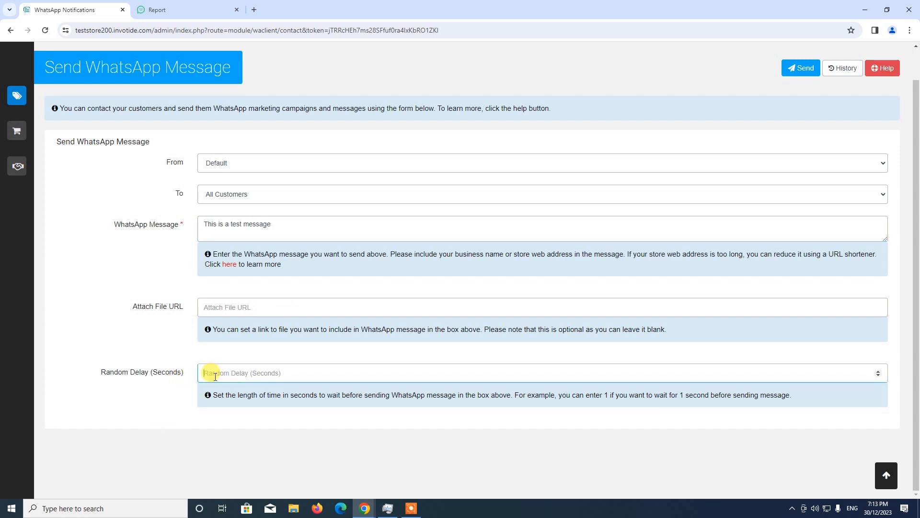
text(1)
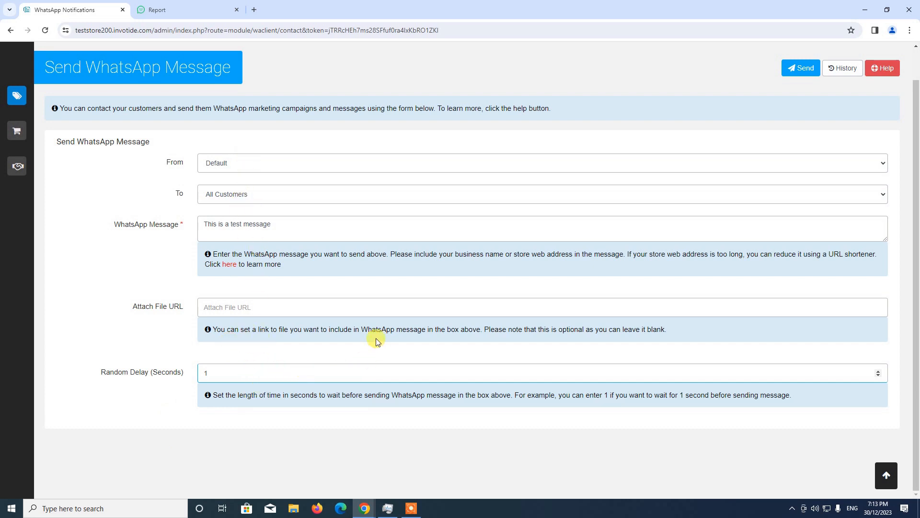
scroll(376, 338, up, 1)
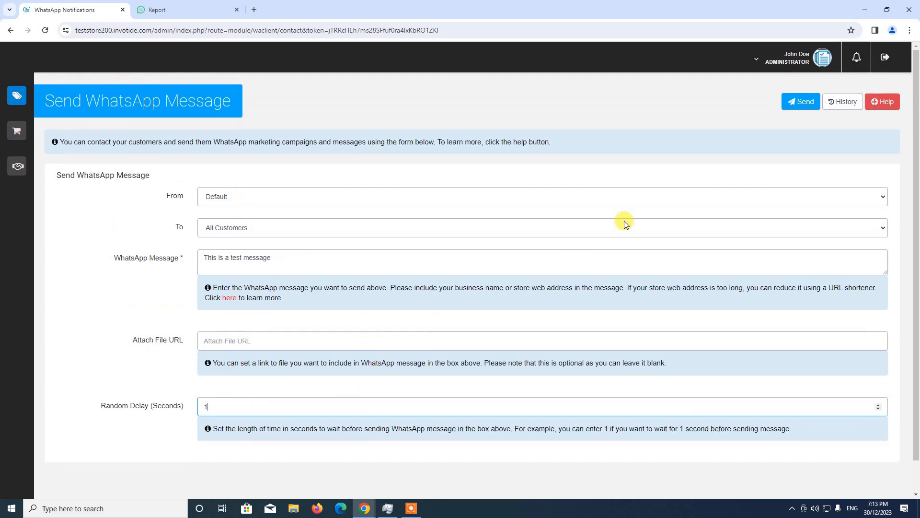
click(804, 108)
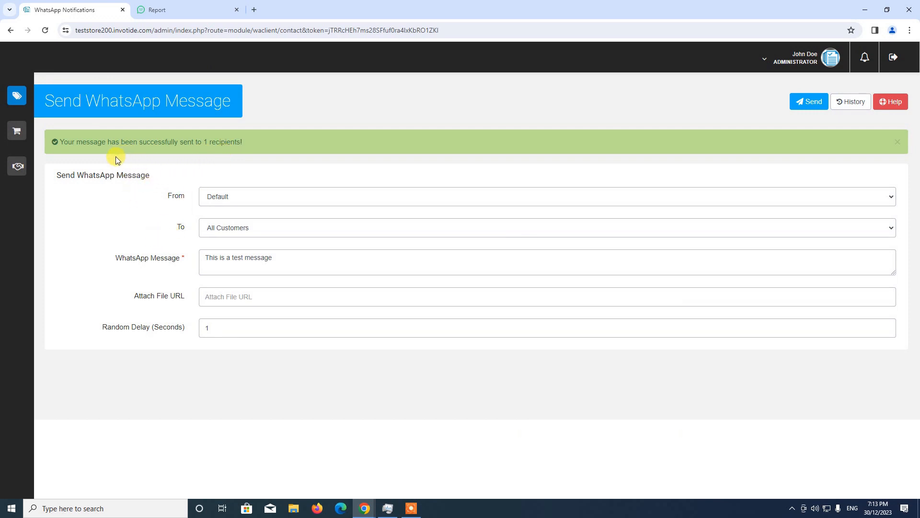
click(895, 141)
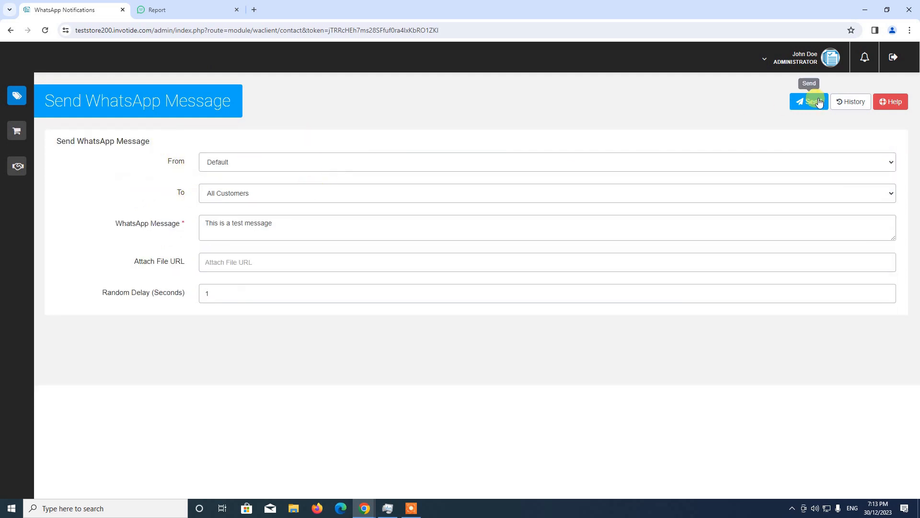
Step: Check the history of sent WhatsApp messages and return to the message form
click(854, 108)
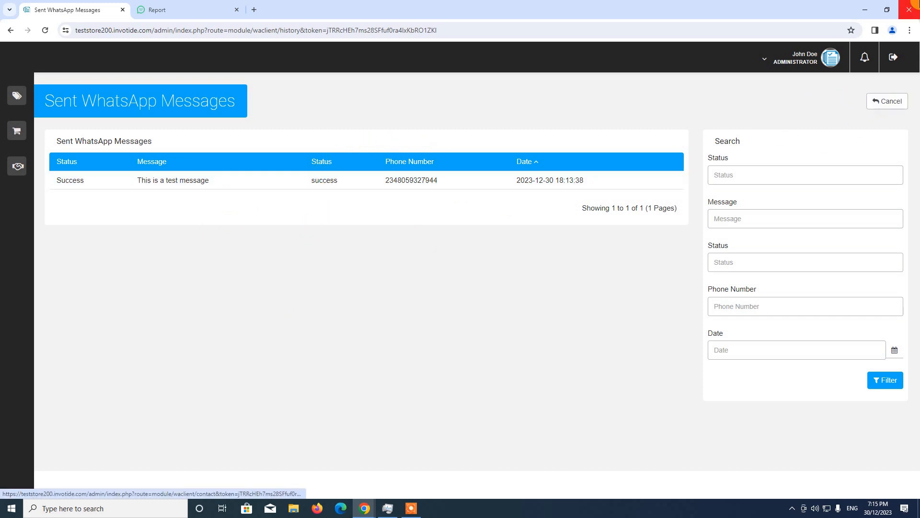
click(885, 102)
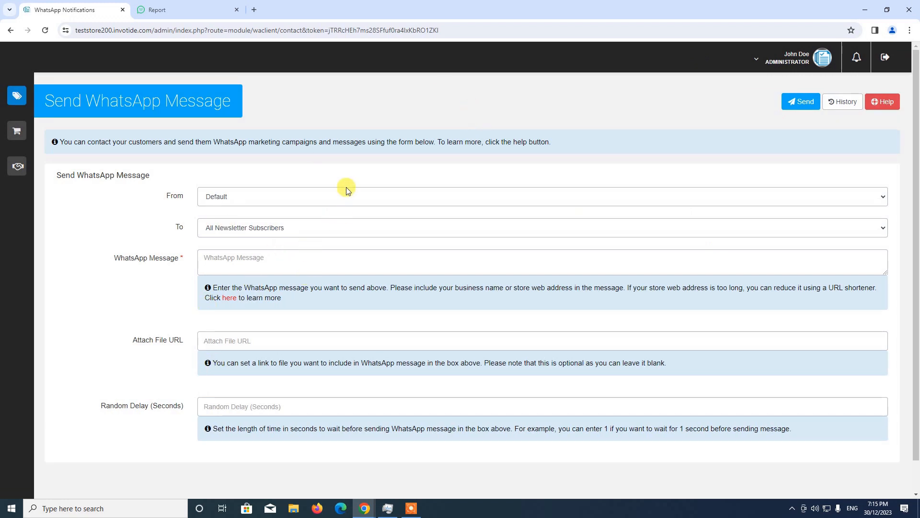
scroll(369, 335, down, 1)
scroll(369, 335, up, 1)
Step: Switch to WA Client and view the message statistics on its dashboard and WhatsApp report page
click(185, 12)
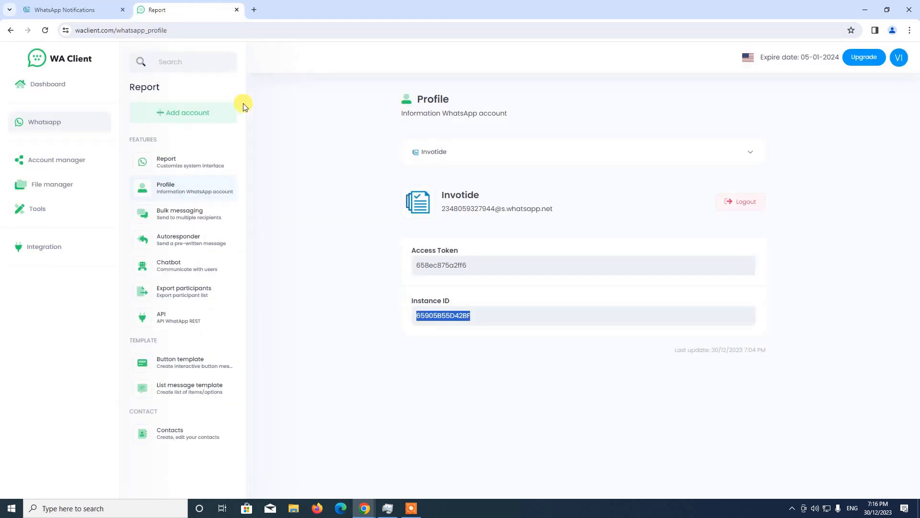
click(52, 91)
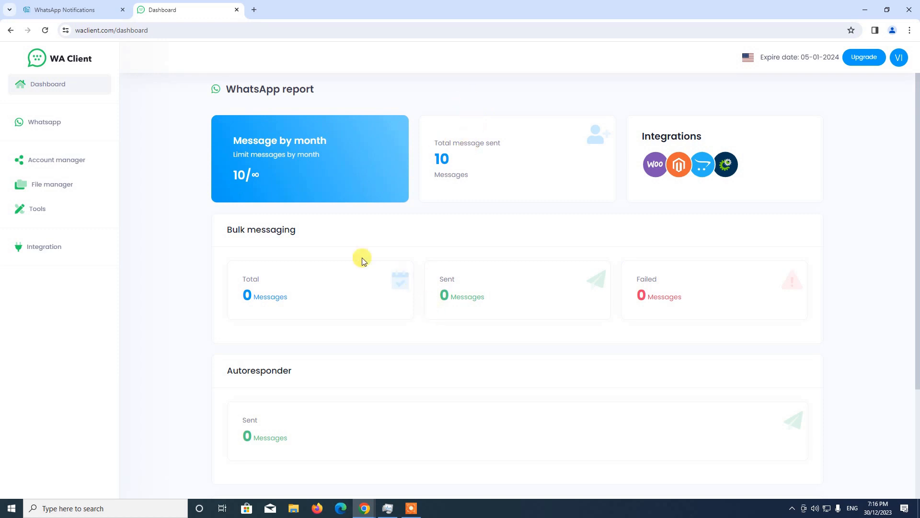
click(45, 123)
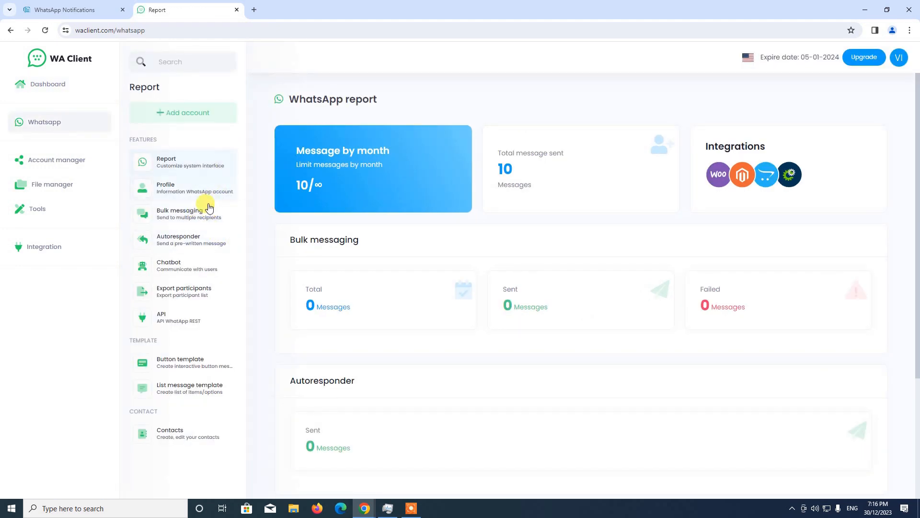
Step: Create a new chatbot item for the Invotide WhatsApp account and name it "Test Bot"
click(174, 266)
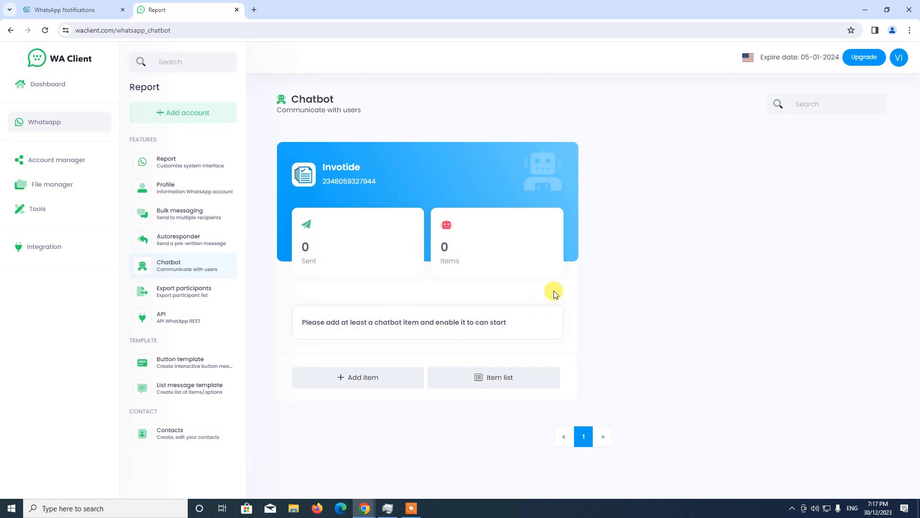
click(364, 379)
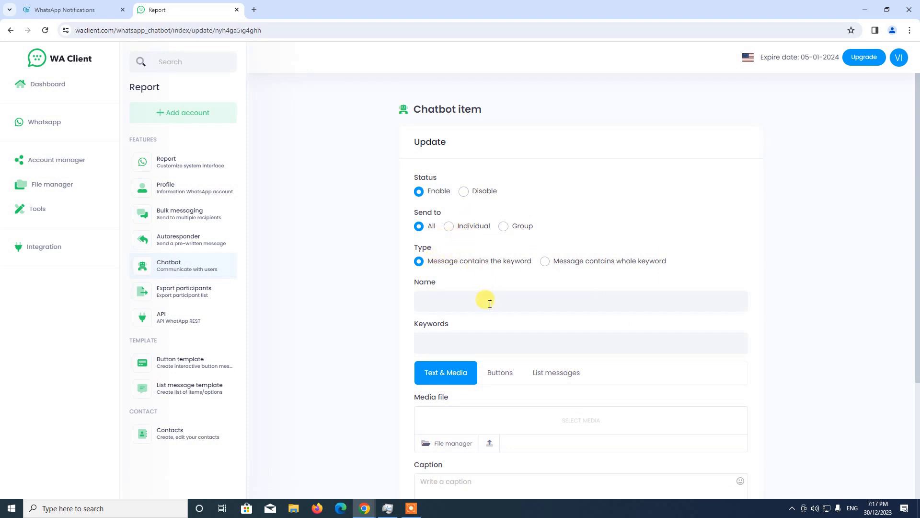
scroll(508, 277, down, 1)
scroll(507, 277, up, 1)
click(446, 295)
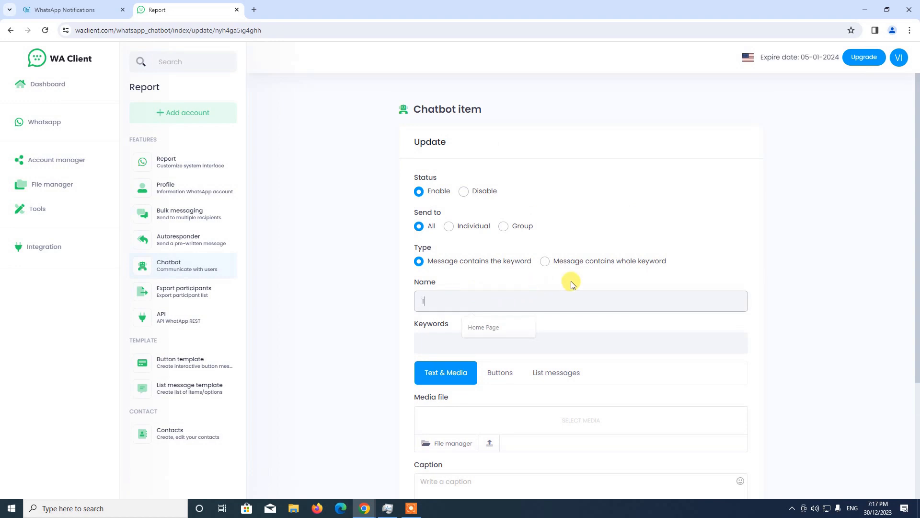
text(Test Bot)
Step: Add the keywords Hi, Hello, Hey and Greetings to the Test Bot chatbot item
scroll(570, 281, down, 2)
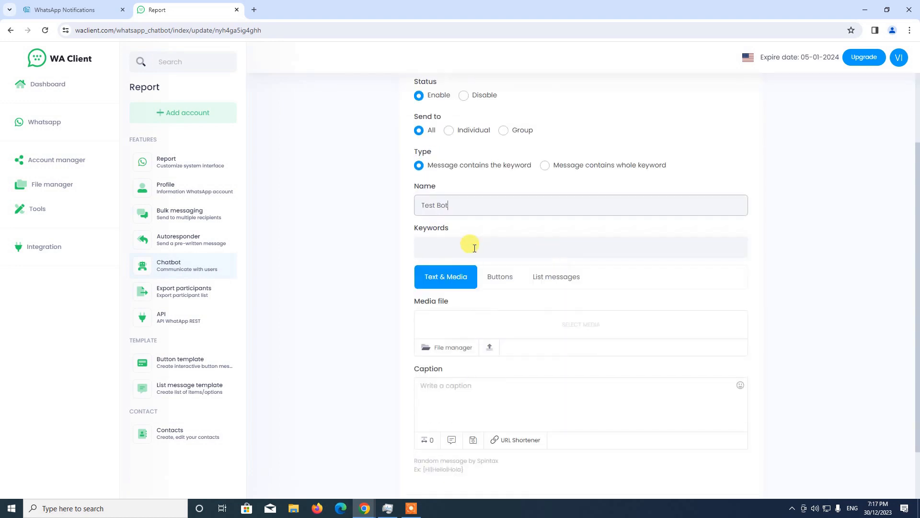
click(433, 246)
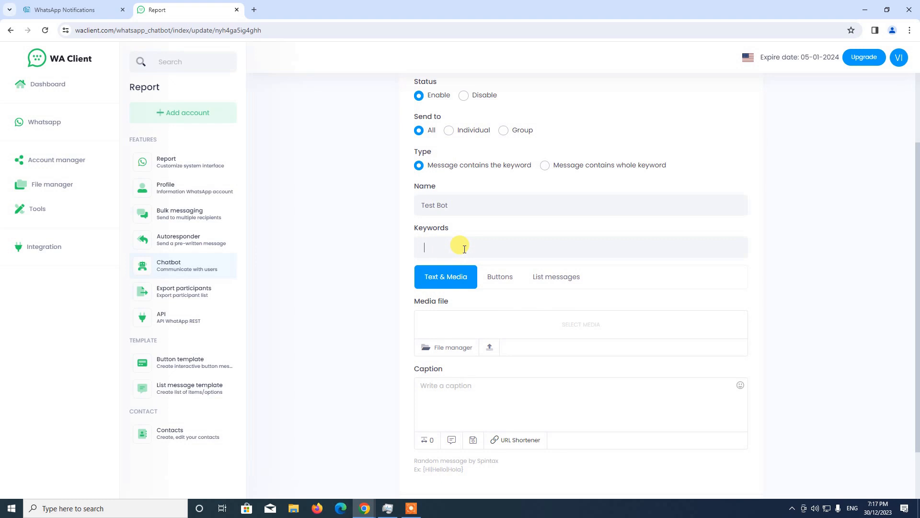
key(Return)
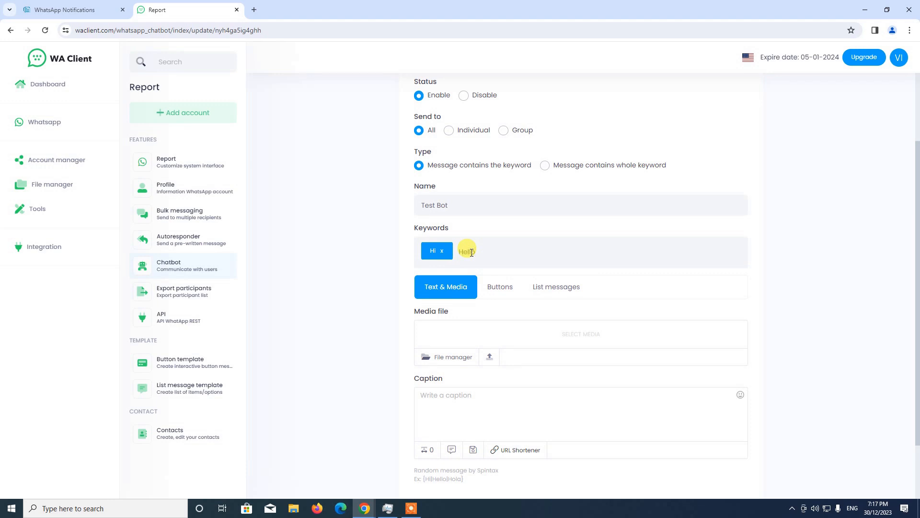
text(Hello)
key(Return)
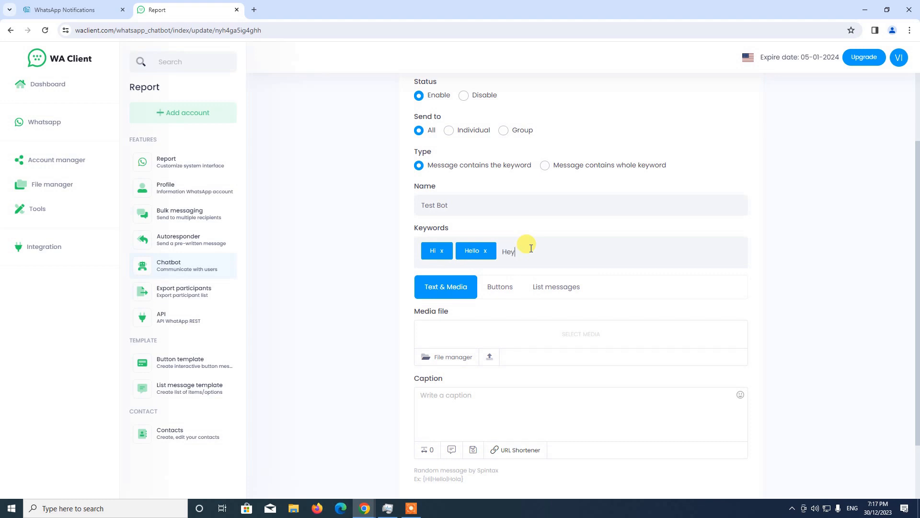
text(Hey)
key(Return)
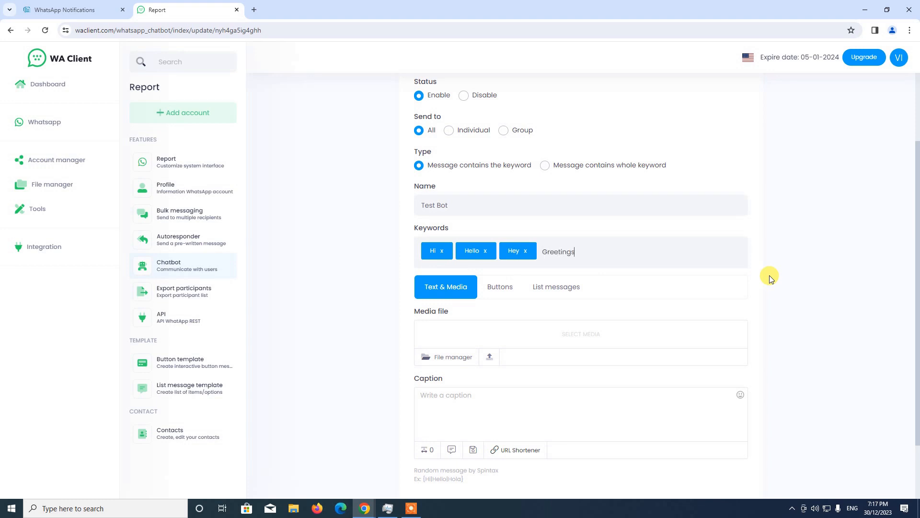
text(Greetings)
key(Return)
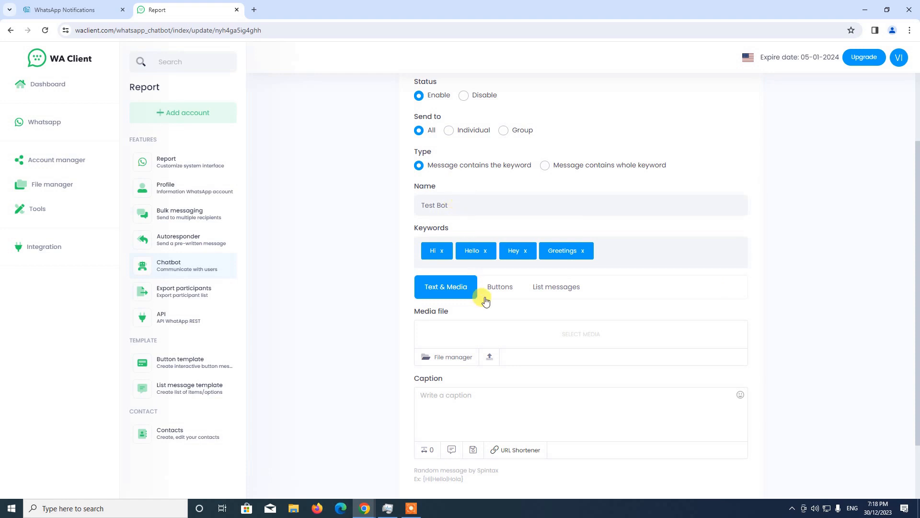
click(612, 263)
Step: Look at the button and list message template options for the reply and return to text and media
scroll(548, 312, down, 1)
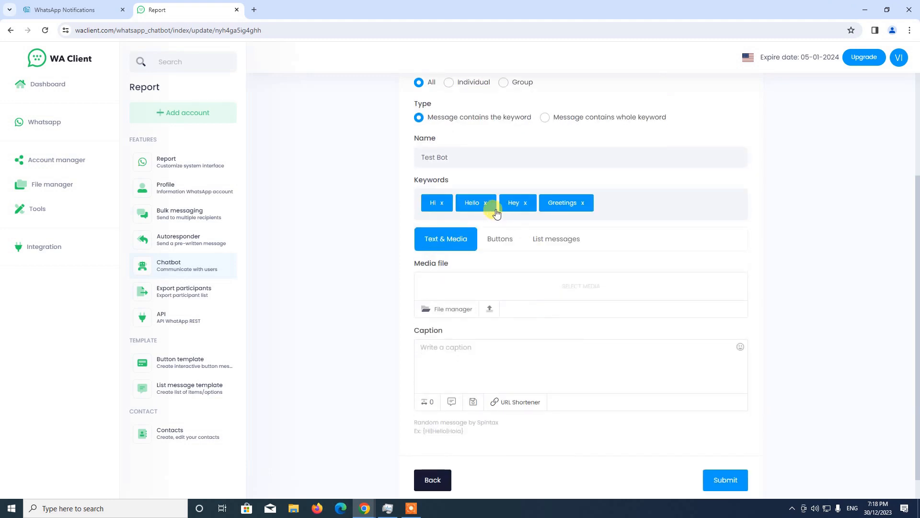
click(499, 246)
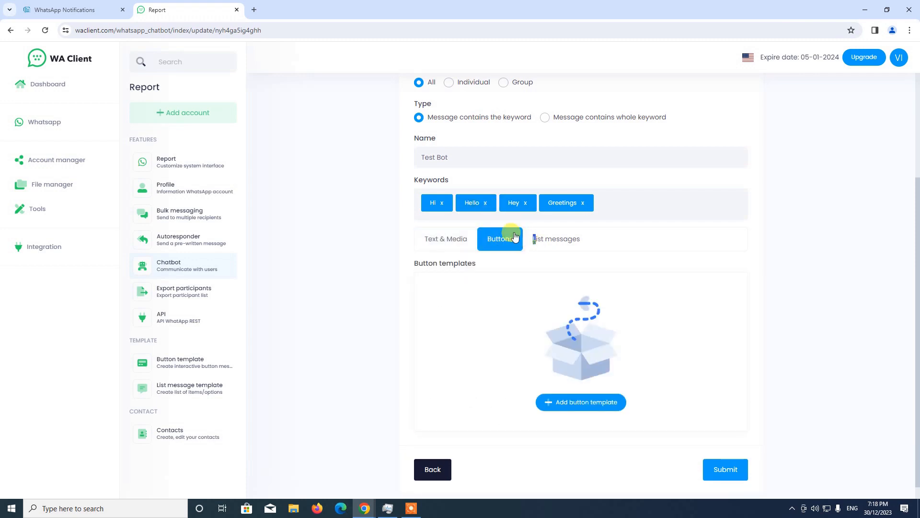
click(536, 239)
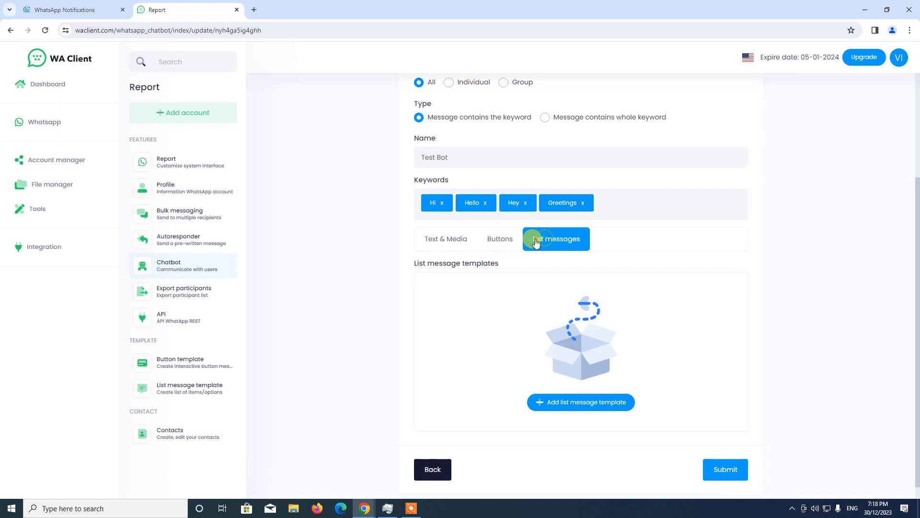
click(449, 246)
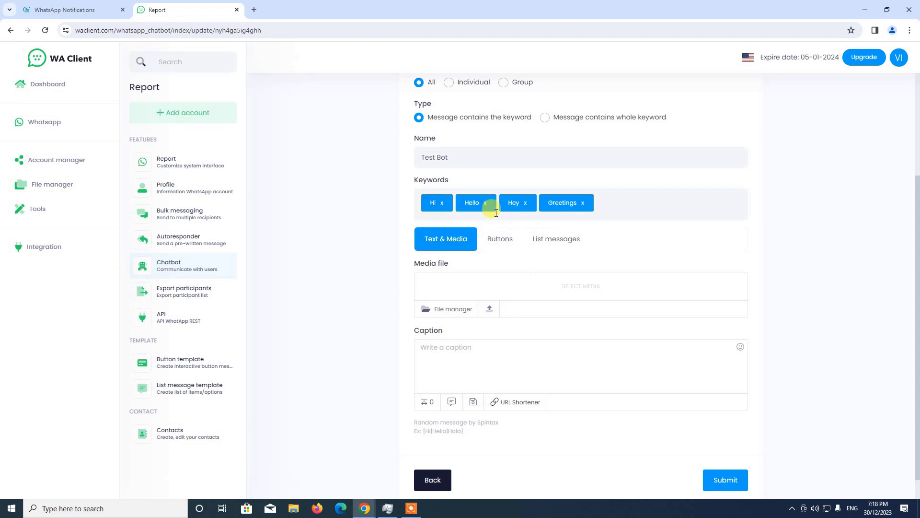
Step: Write the reply caption "Hi I am a test Whatsapp bot!" for the chatbot item
scroll(632, 311, down, 1)
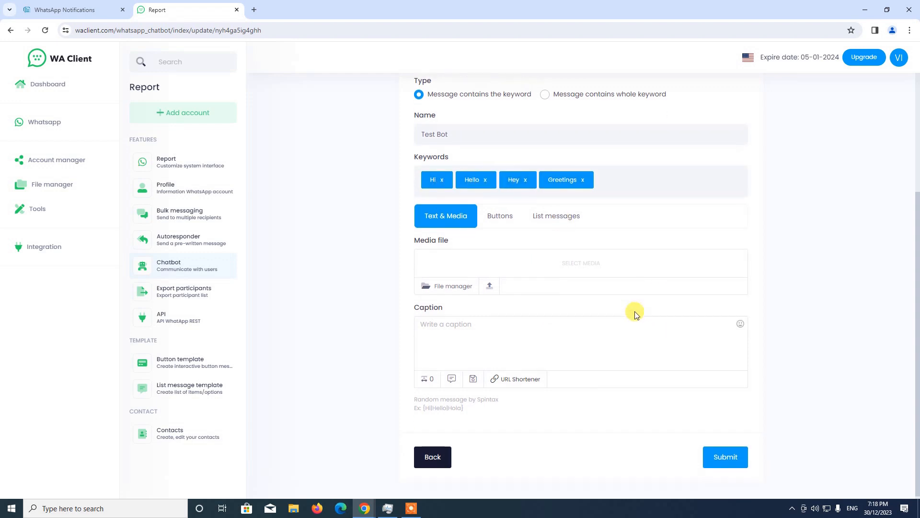
click(460, 329)
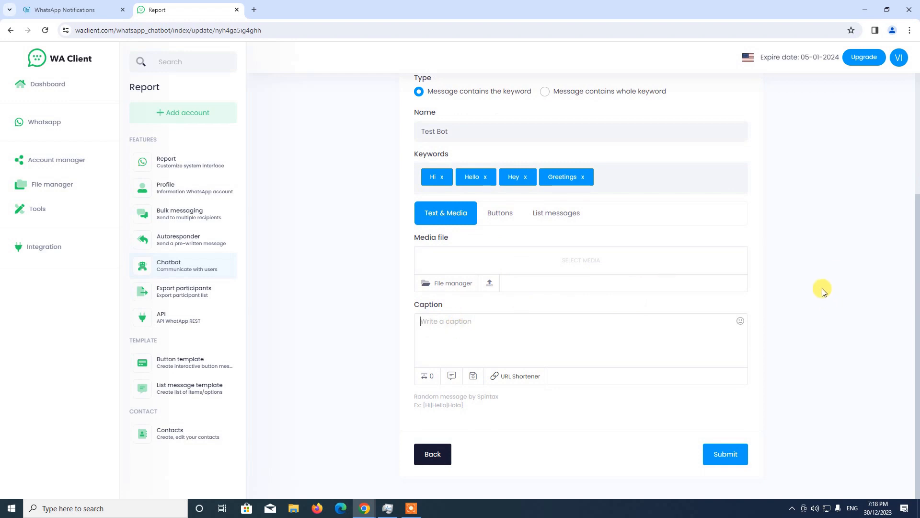
text(Hi)
text( Ia)
text(am a)
text( test )
text(W)
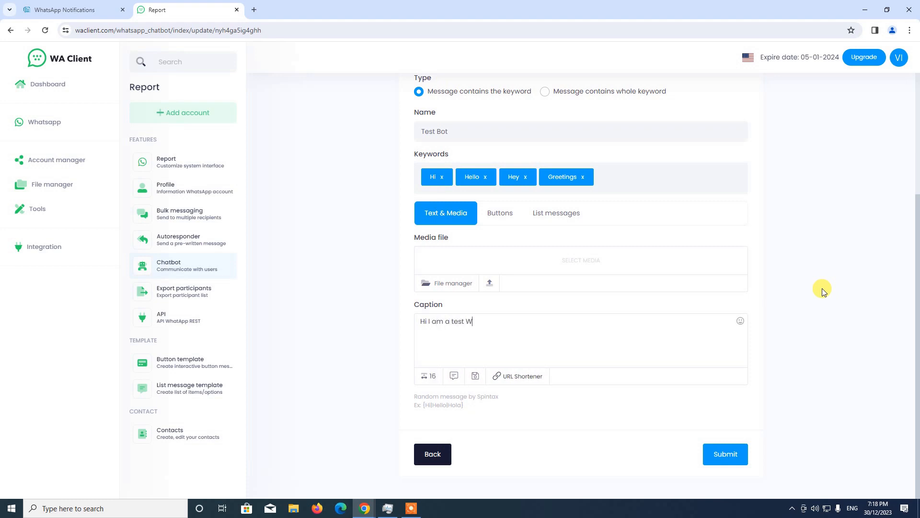
text(hatsapp bot!)
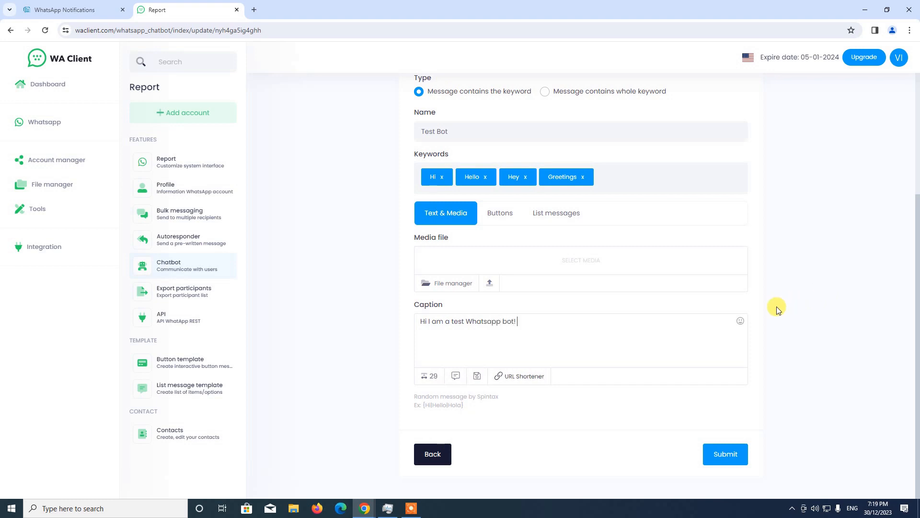
Step: Append a grinning face emoji to the end of the caption and close the emoji picker
click(740, 326)
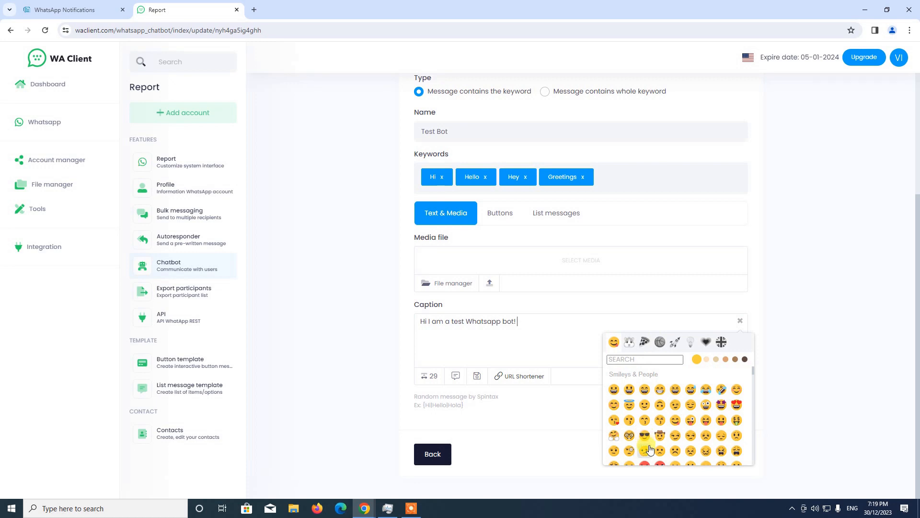
click(614, 390)
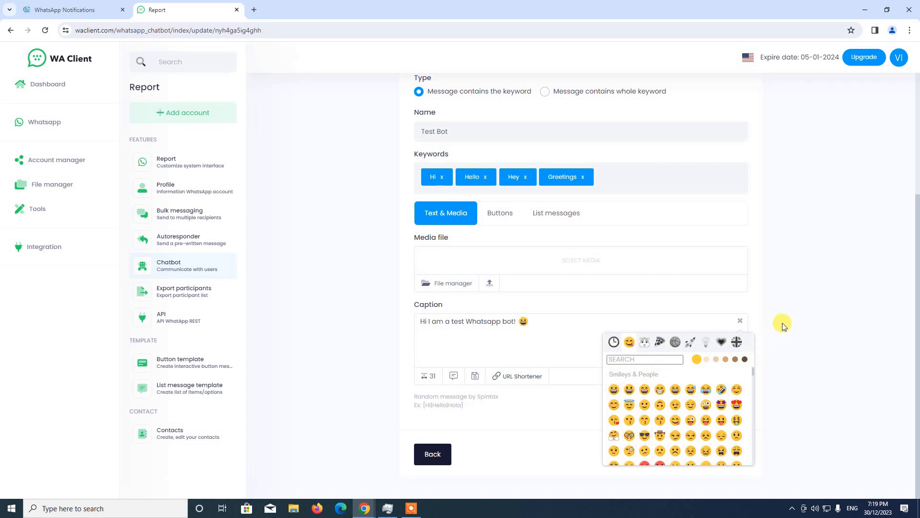
click(740, 320)
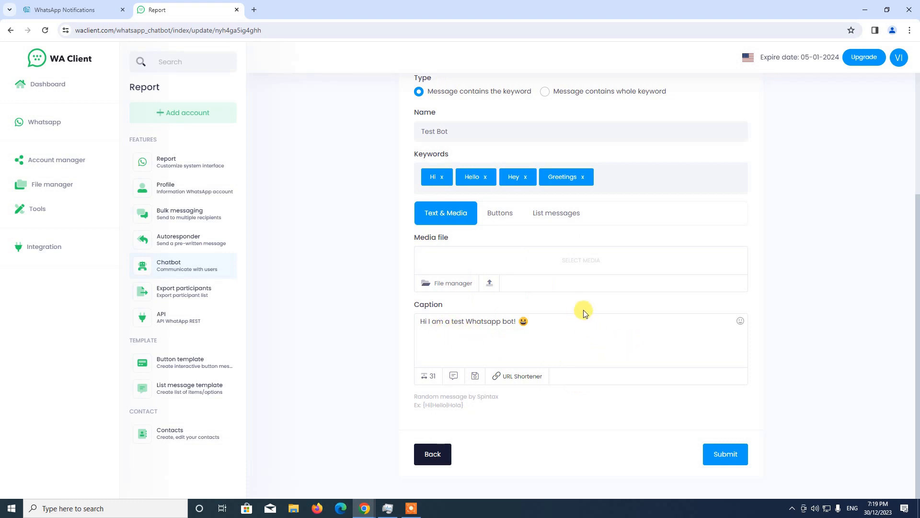
Step: Submit the Test Bot item and start running the chatbot for the Invotide account
click(744, 460)
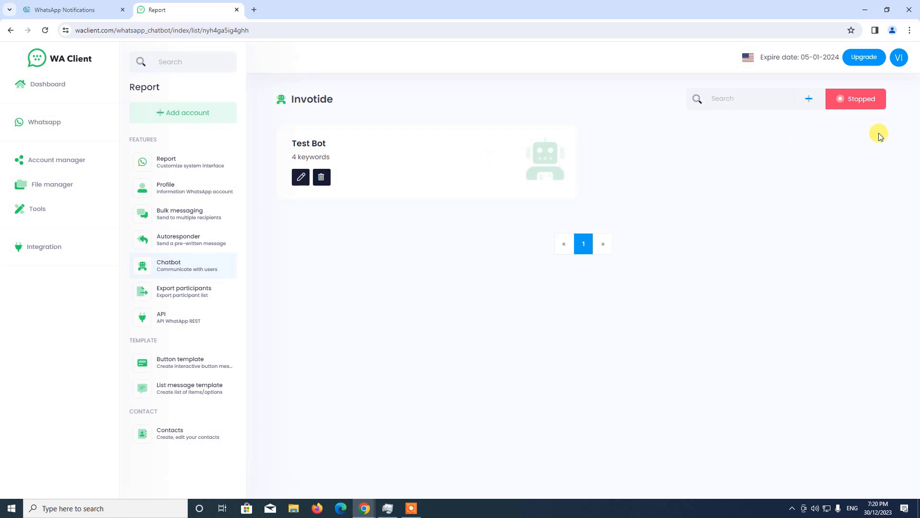
click(856, 103)
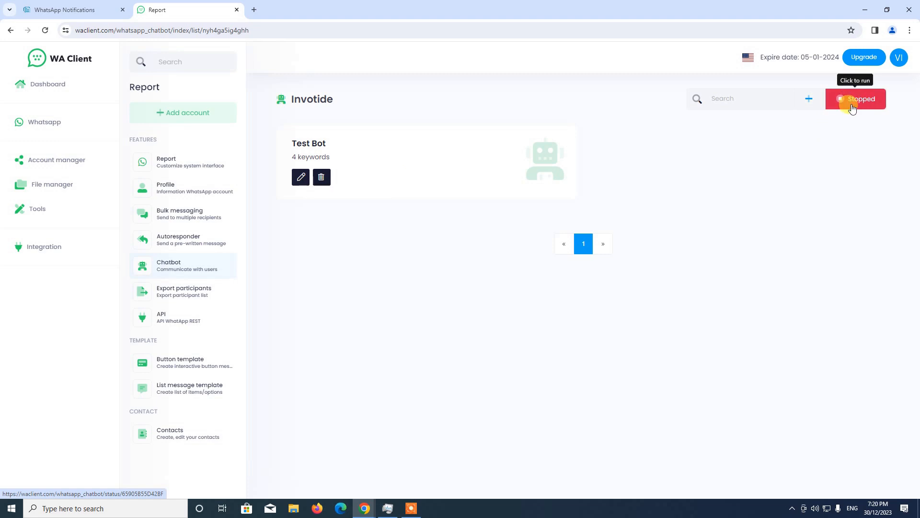
click(858, 102)
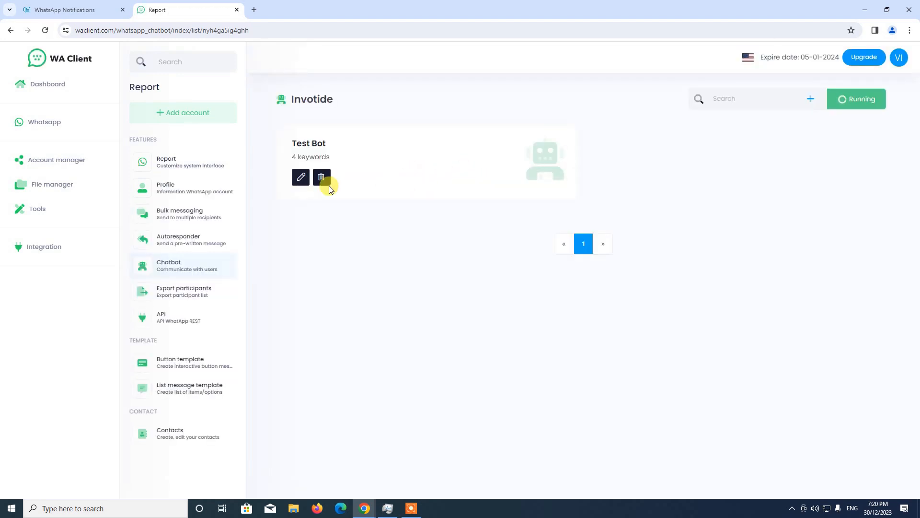
Step: Review the saved settings, keywords and caption of Test Bot and return to the chatbot list unchanged
click(297, 183)
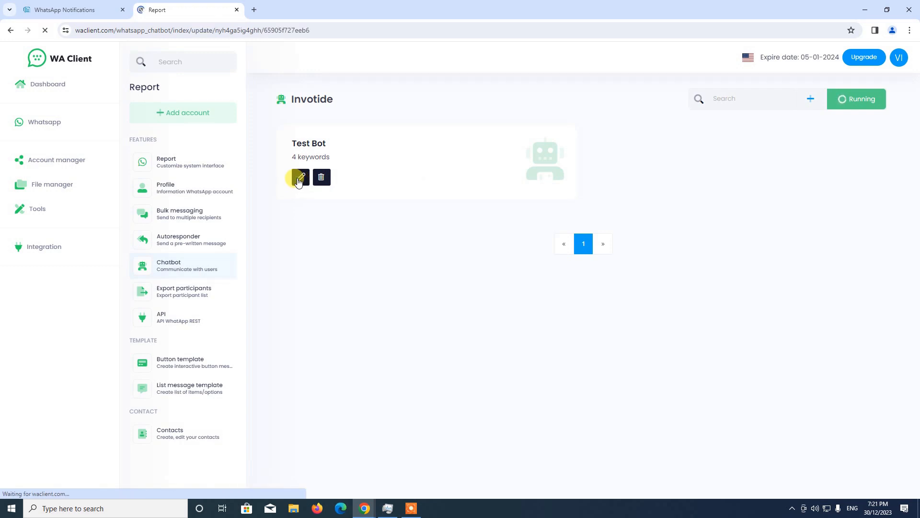
click(10, 30)
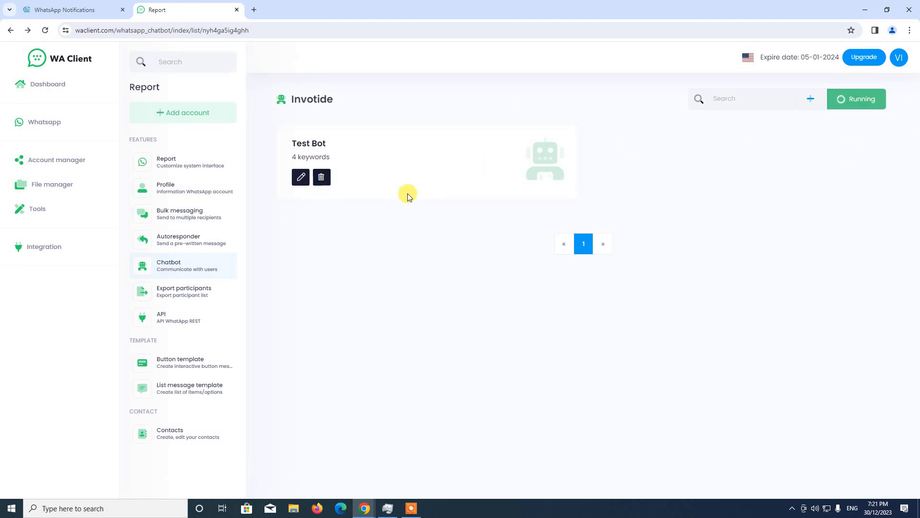
click(301, 178)
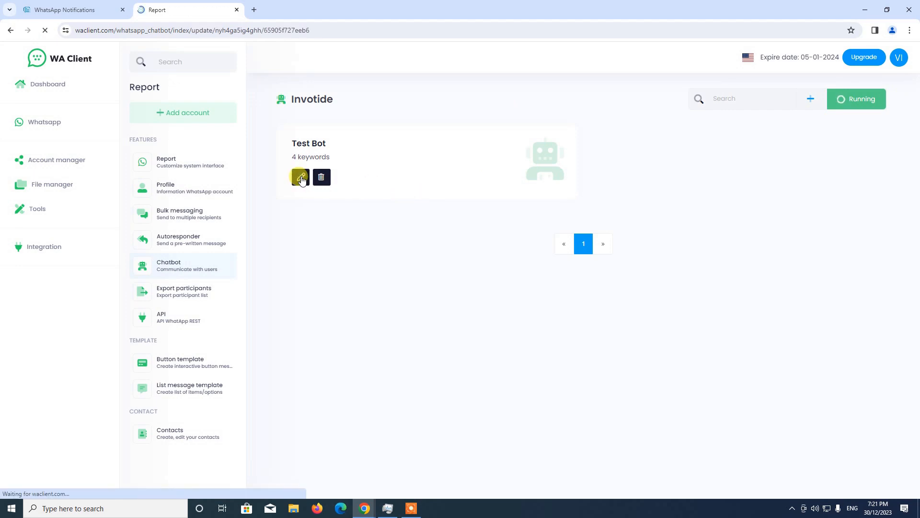
scroll(474, 248, down, 4)
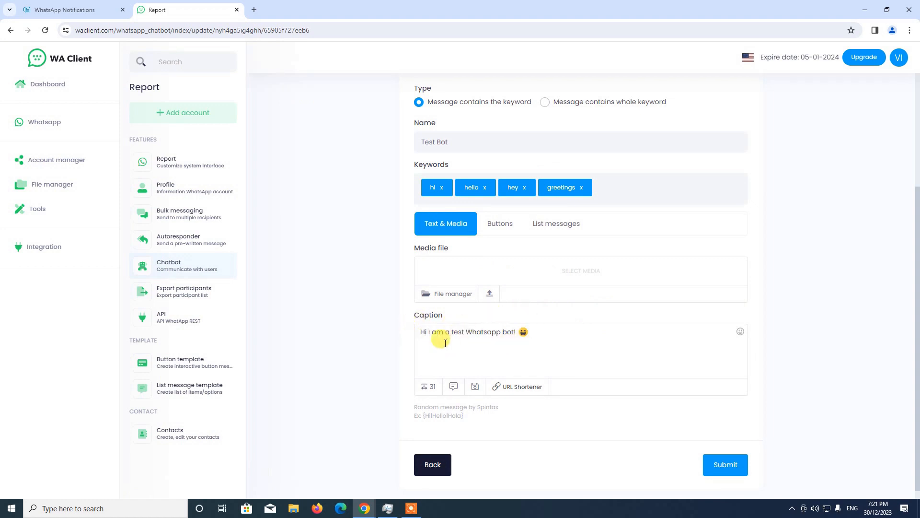
scroll(410, 339, up, 3)
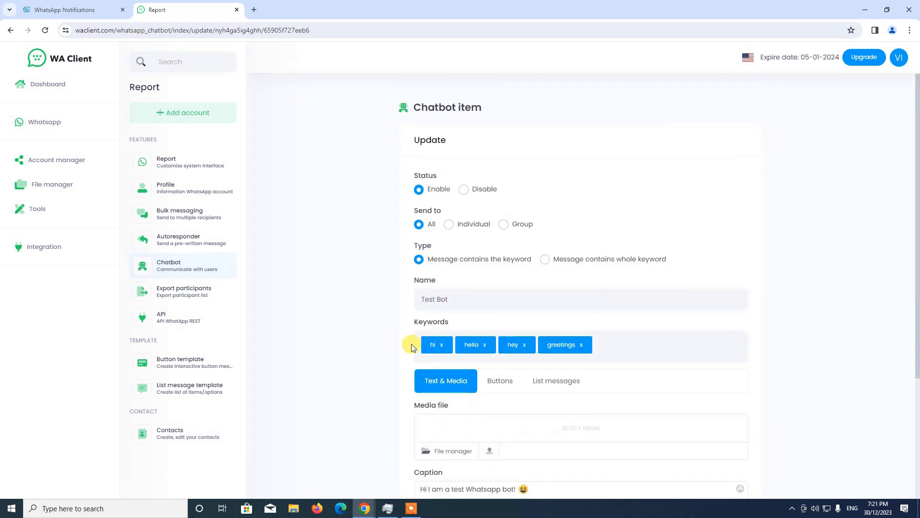
scroll(410, 345, down, 4)
click(422, 447)
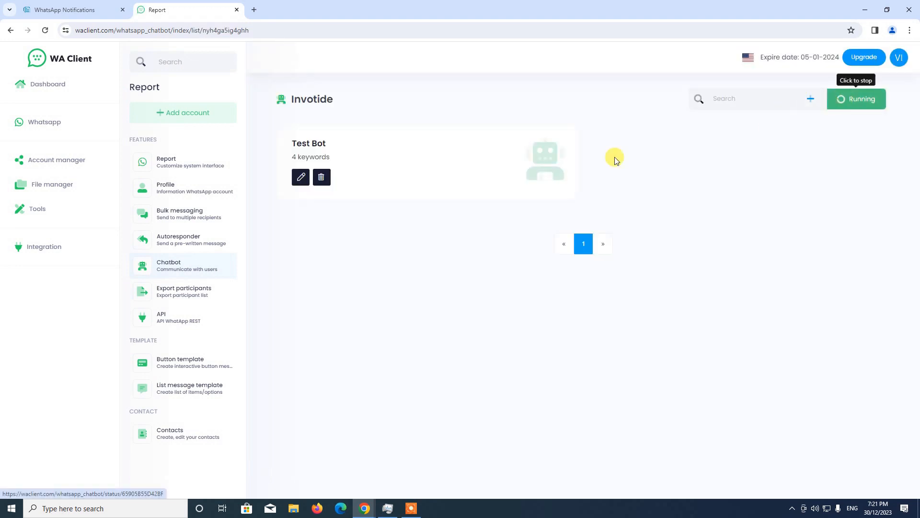
Step: Stop the Invotide account's chatbot and start it running again
click(854, 102)
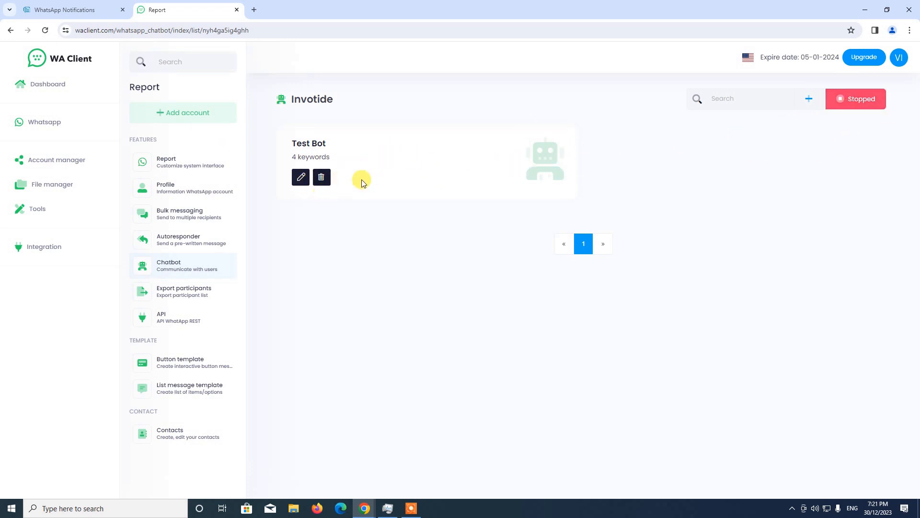
click(857, 106)
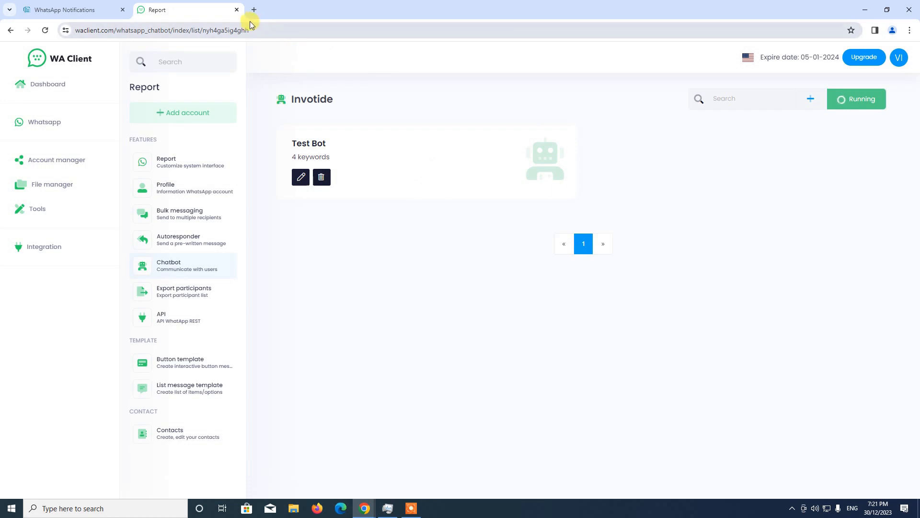
Step: Close WA Client and go to the dashboard of the Invotide store admin
click(237, 10)
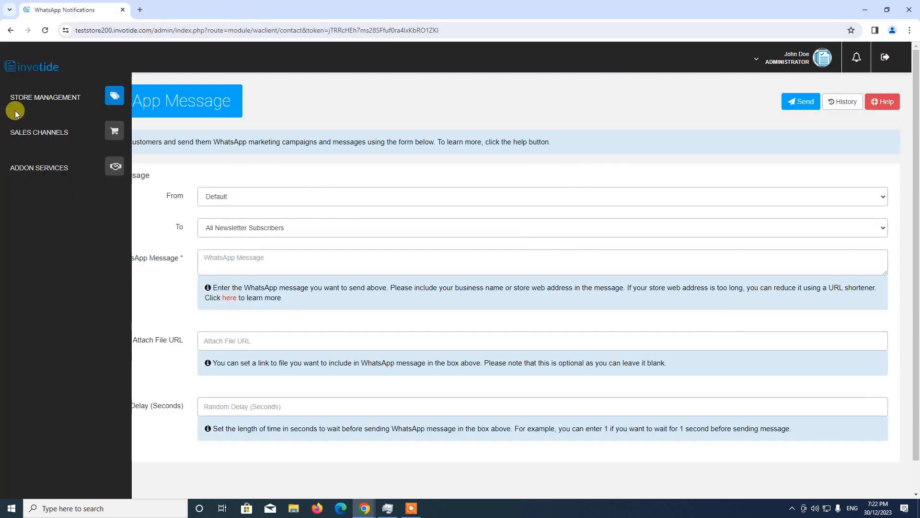
click(42, 97)
click(38, 123)
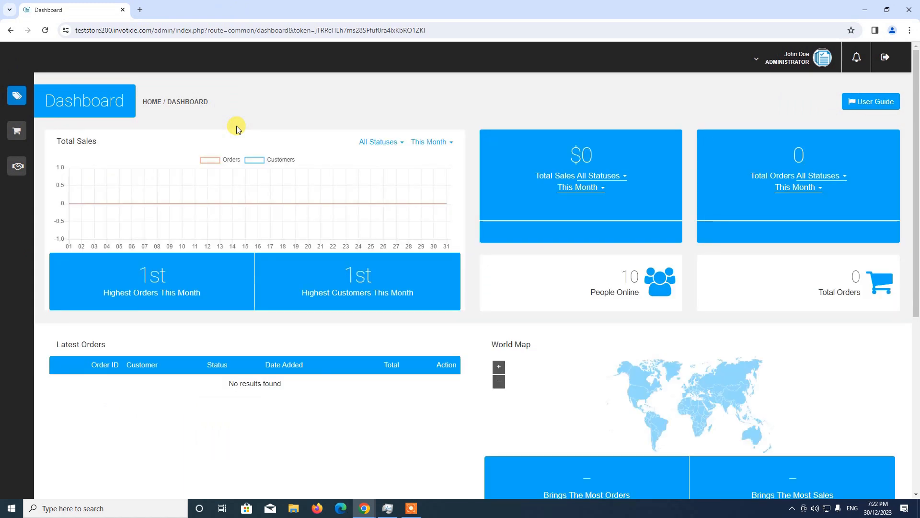
click(411, 508)
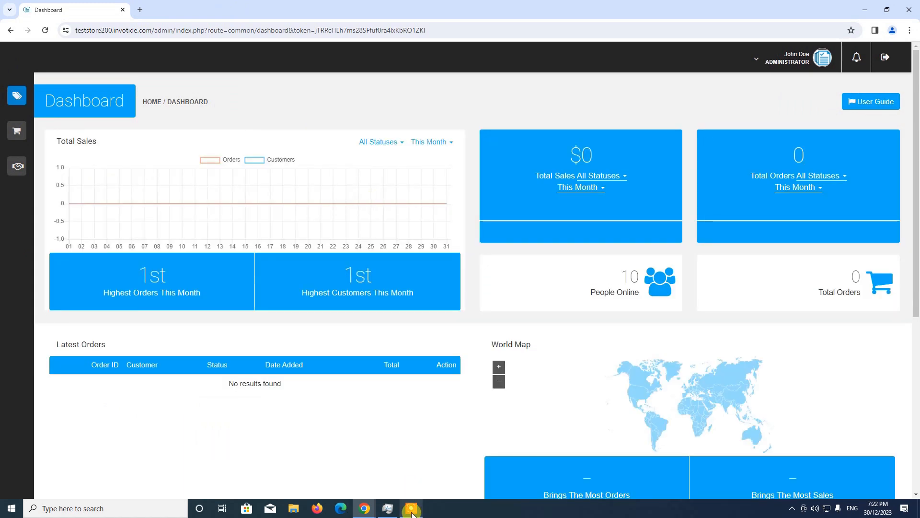